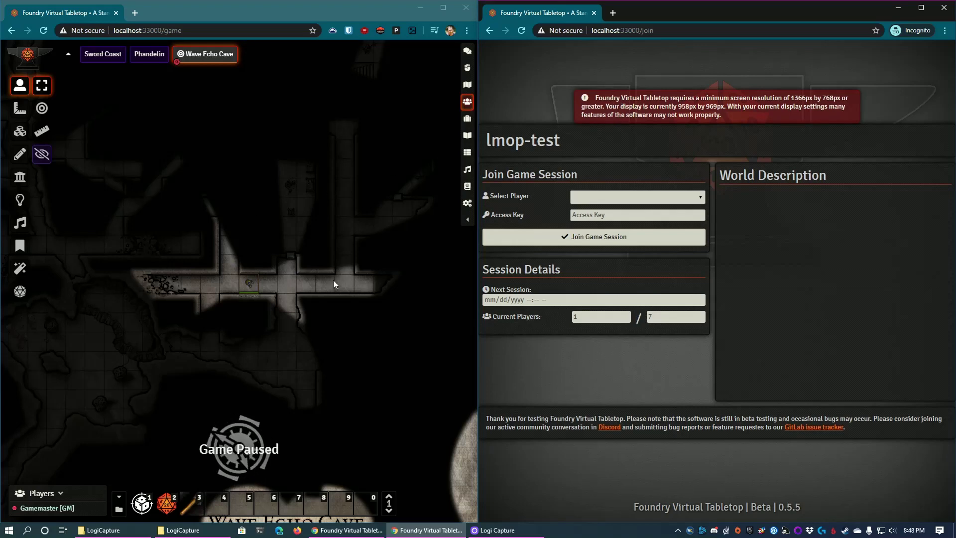
Step: Join the lmop-test game in the private window as the chosen player, entering that player's access key
{"action": "left_click", "coordinate": [573, 198]}
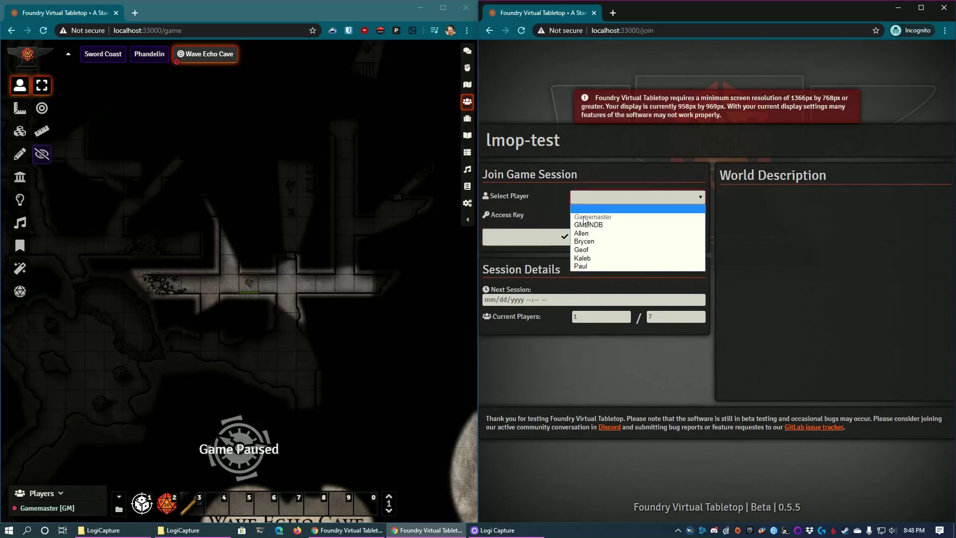
{"action": "left_click", "coordinate": [586, 234]}
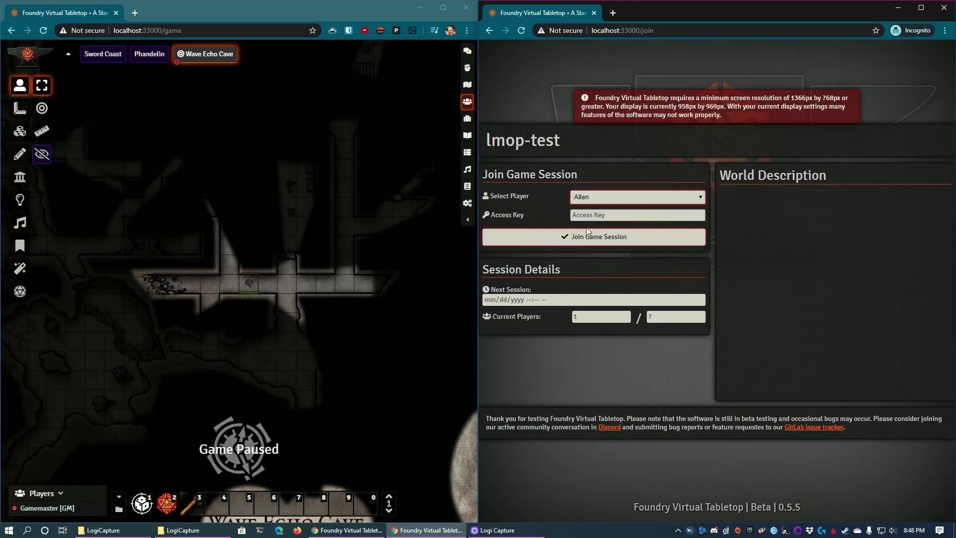
{"action": "left_click", "coordinate": [611, 214]}
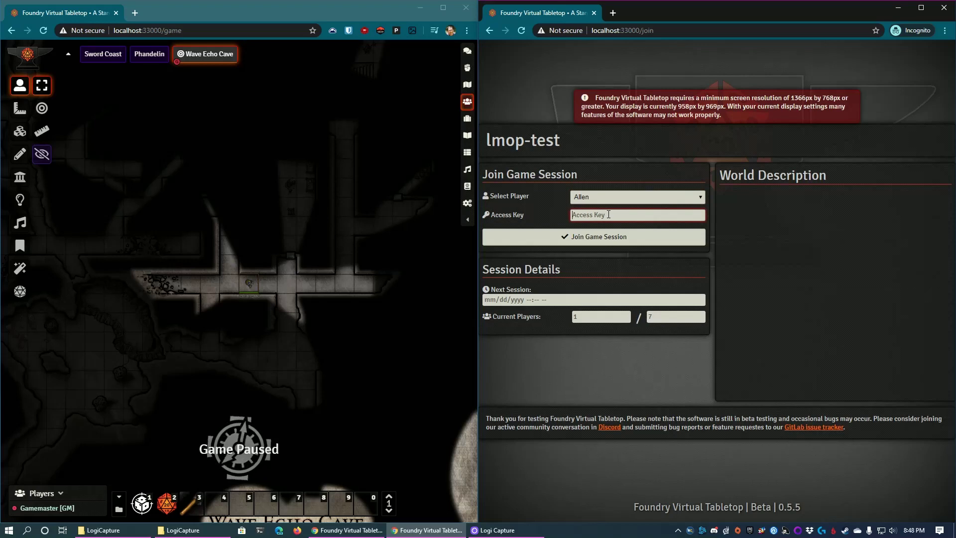
{"action": "type", "text": "•••"}
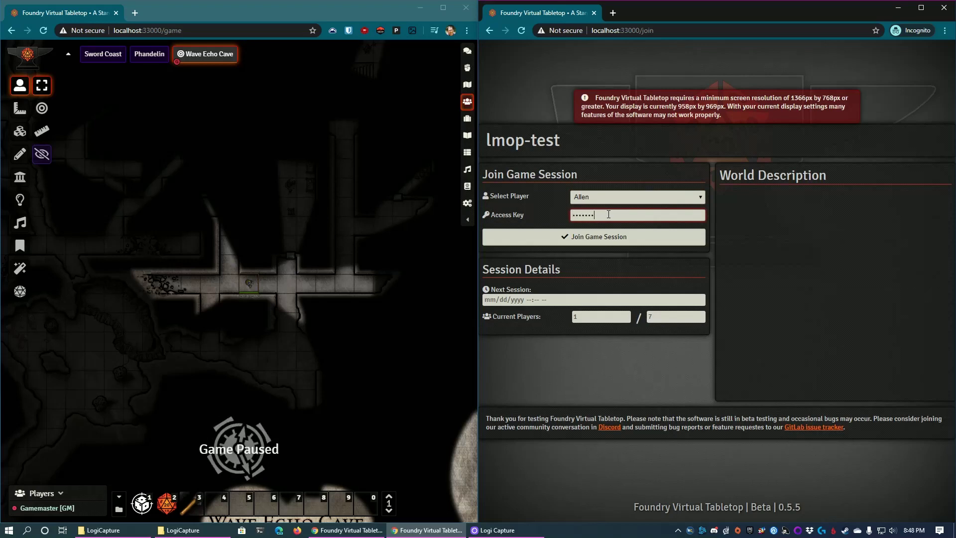
{"action": "key", "text": "Return"}
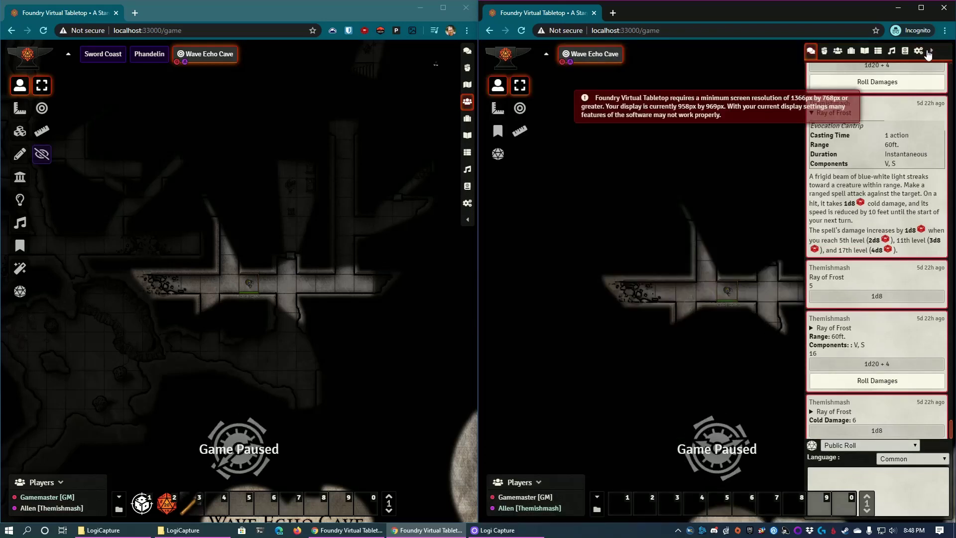
Step: Collapse the player's chat panel, zoom in, and open then close the GM's Actors directory
{"action": "left_click", "coordinate": [929, 51]}
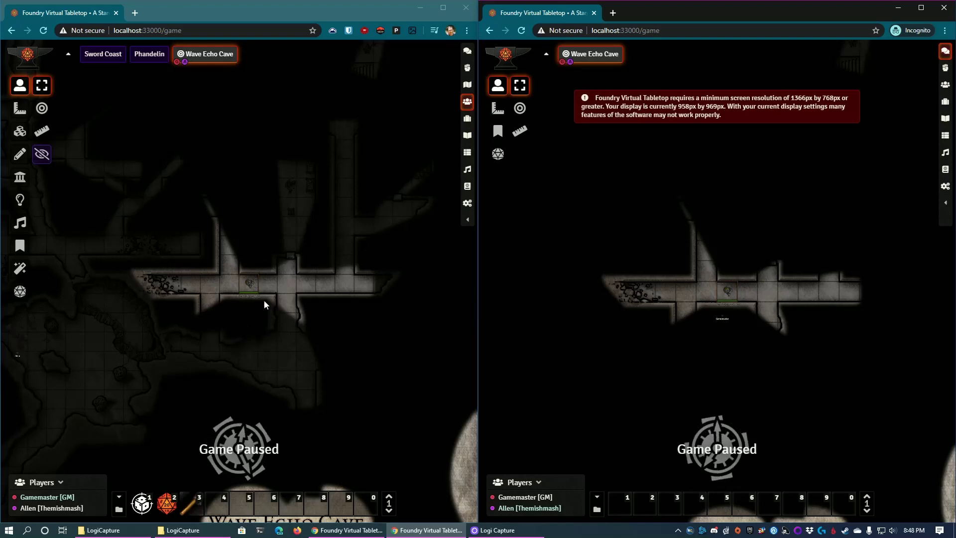
{"action": "scroll", "coordinate": [256, 303], "scroll_direction": "up", "scroll_amount": 3}
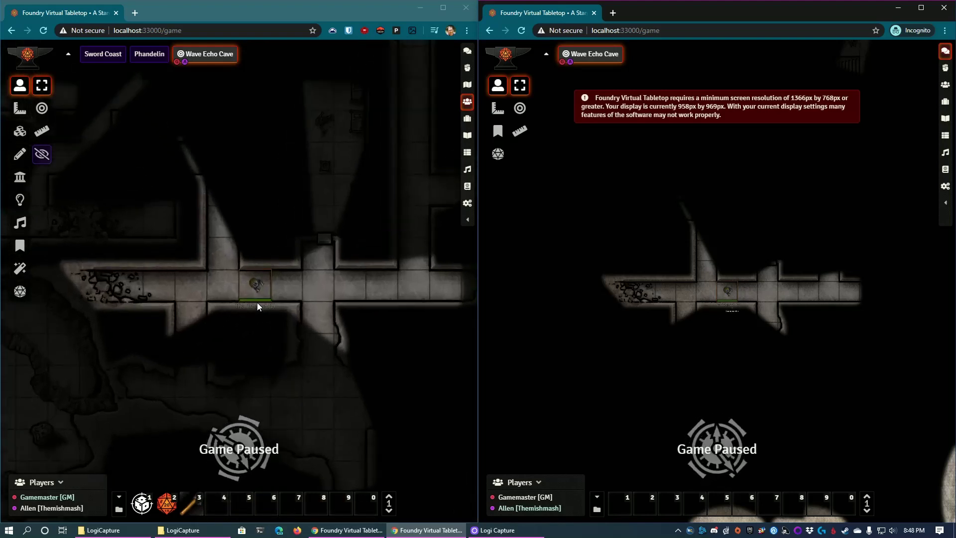
{"action": "scroll", "coordinate": [257, 302], "scroll_direction": "up", "scroll_amount": 3}
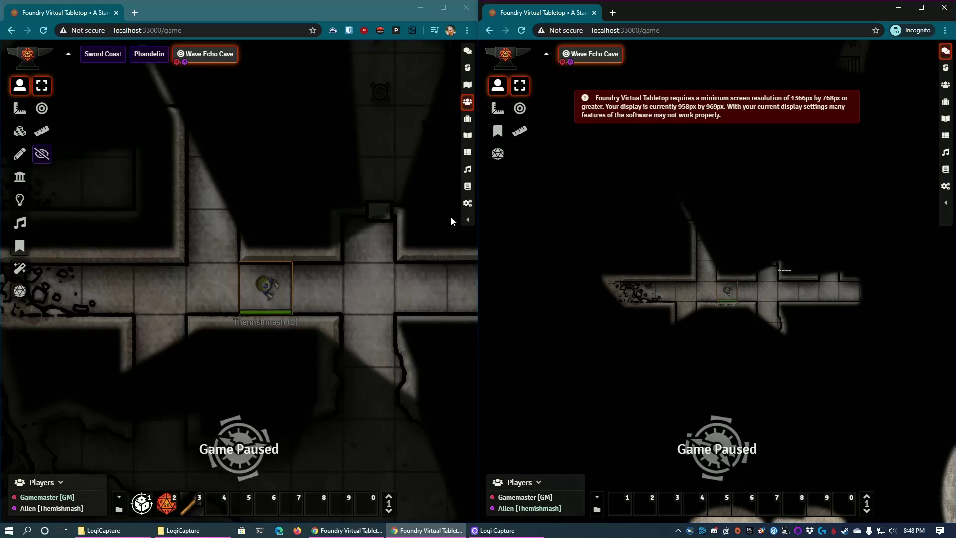
{"action": "left_click", "coordinate": [467, 220]}
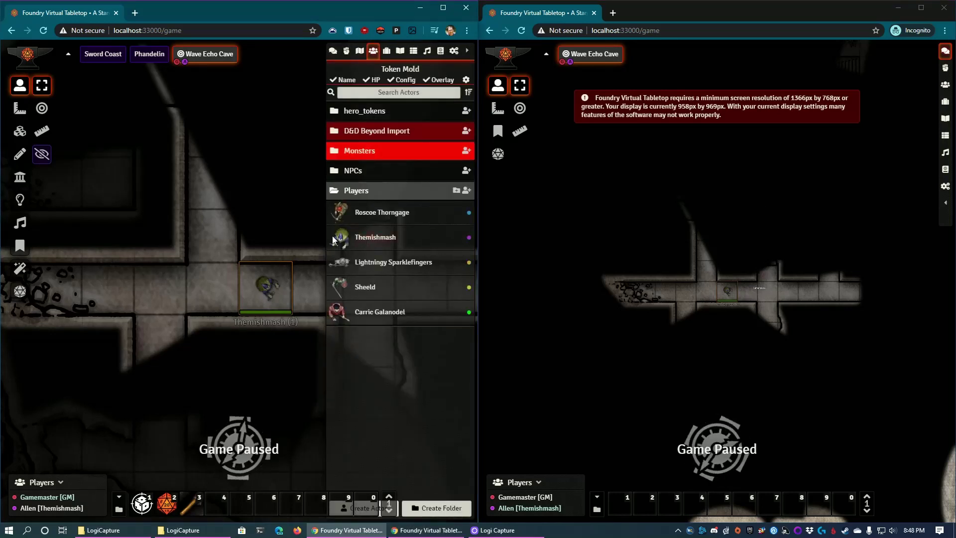
{"action": "left_click", "coordinate": [468, 52]}
Step: Dismiss the screen resolution warning and zoom in on the Themishmash token
{"action": "left_click", "coordinate": [741, 106]}
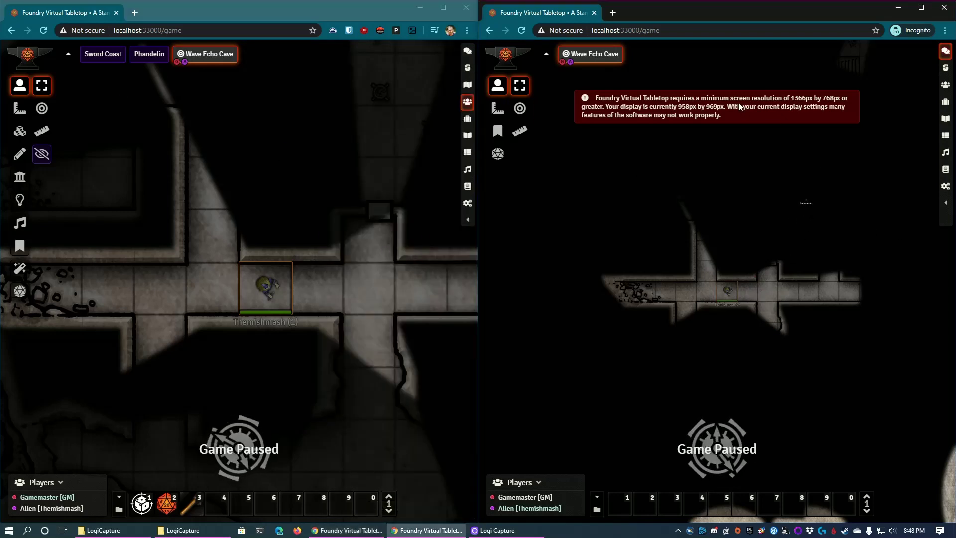
{"action": "scroll", "coordinate": [796, 336], "scroll_direction": "up", "scroll_amount": 5}
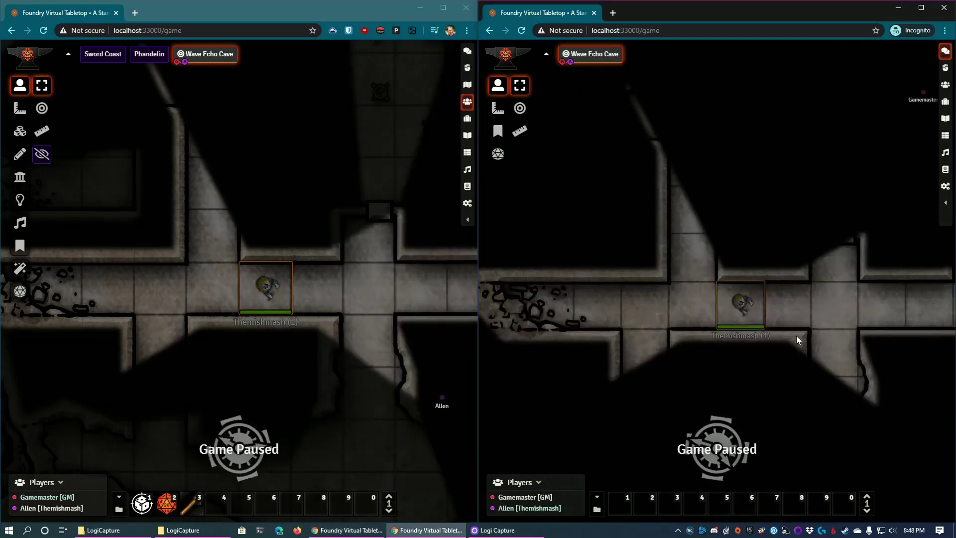
{"action": "scroll", "coordinate": [796, 336], "scroll_direction": "up", "scroll_amount": 1}
{"action": "mouse_move", "coordinate": [772, 319]}
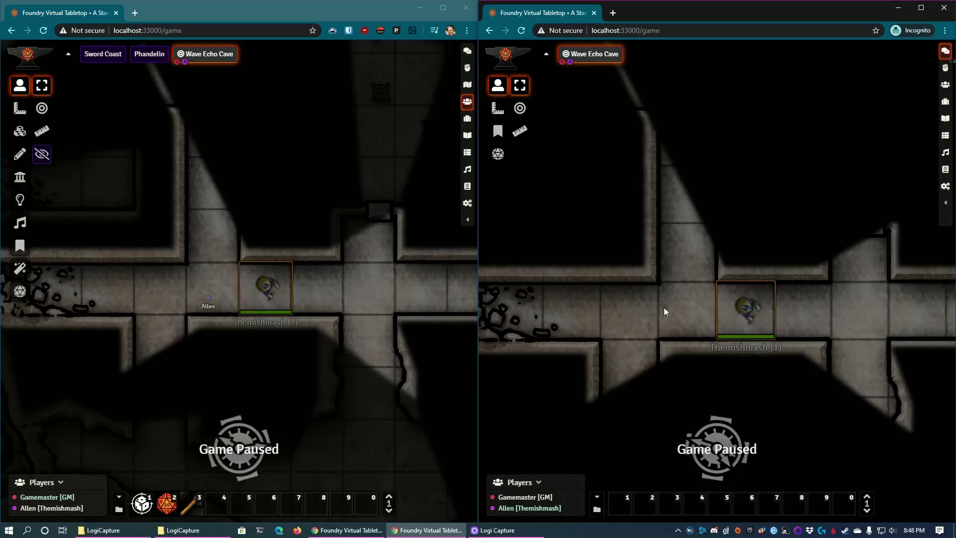
Step: Lay a 25ft cone template westward from Themishmash, then delete it
{"action": "left_click_drag", "start_coordinate": [715, 300], "coordinate": [630, 324]}
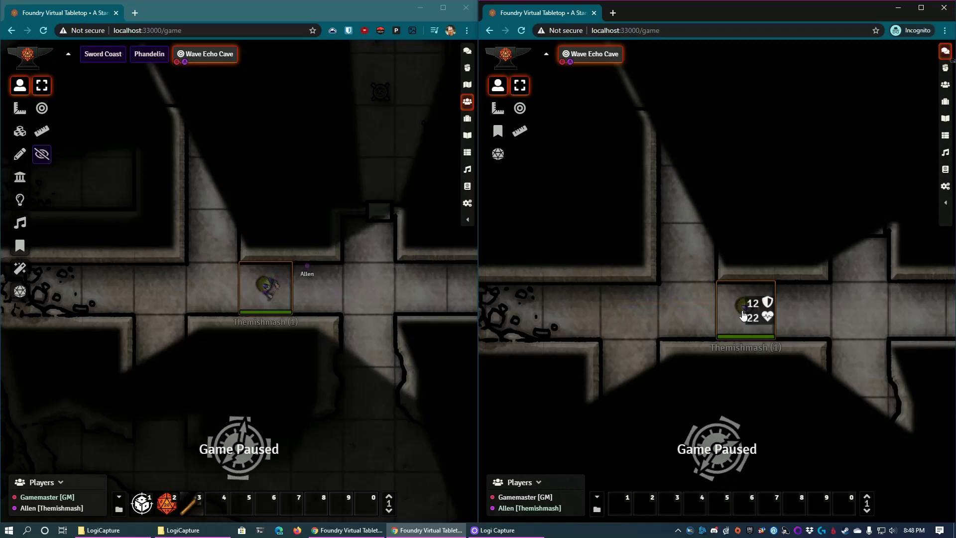
{"action": "left_click", "coordinate": [496, 110]}
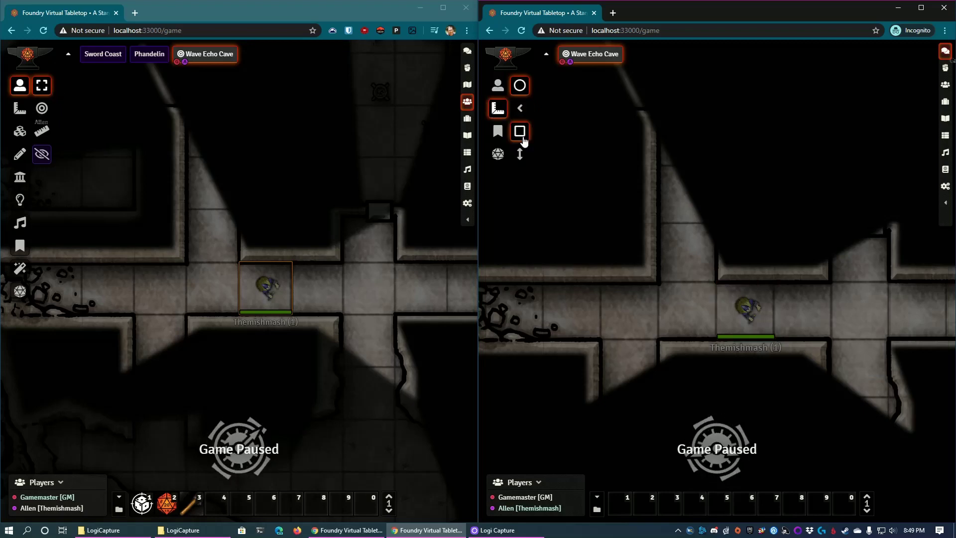
{"action": "left_click", "coordinate": [520, 108]}
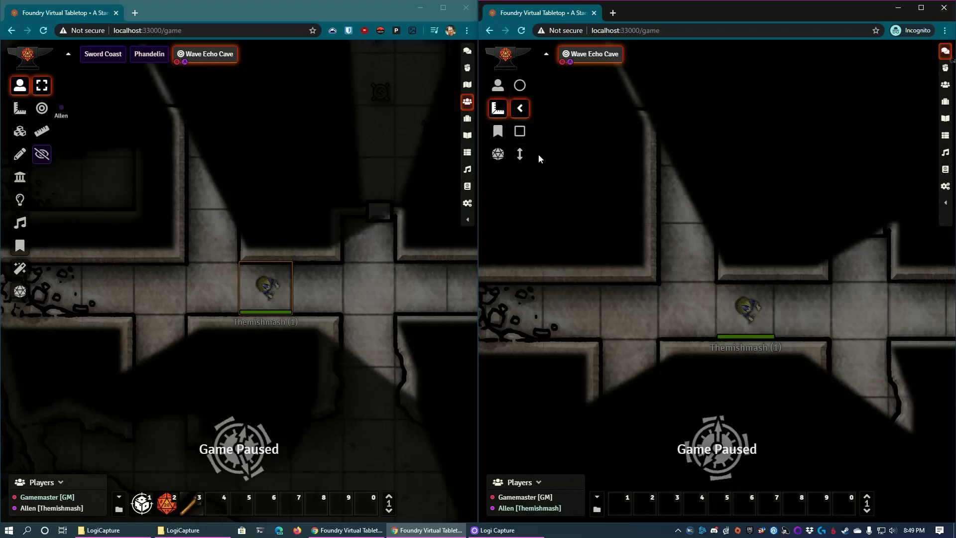
{"action": "left_click_drag", "start_coordinate": [731, 307], "coordinate": [580, 313]}
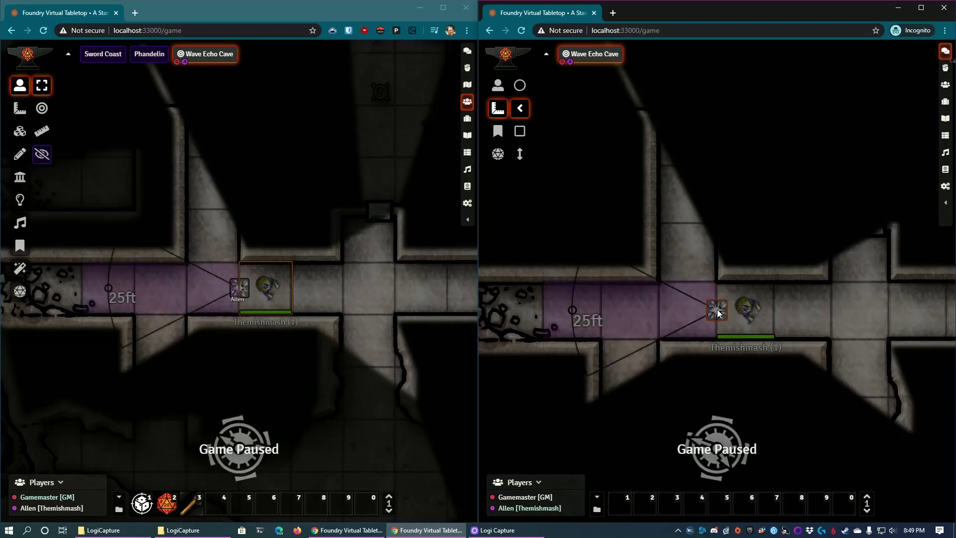
{"action": "key", "text": "Delete"}
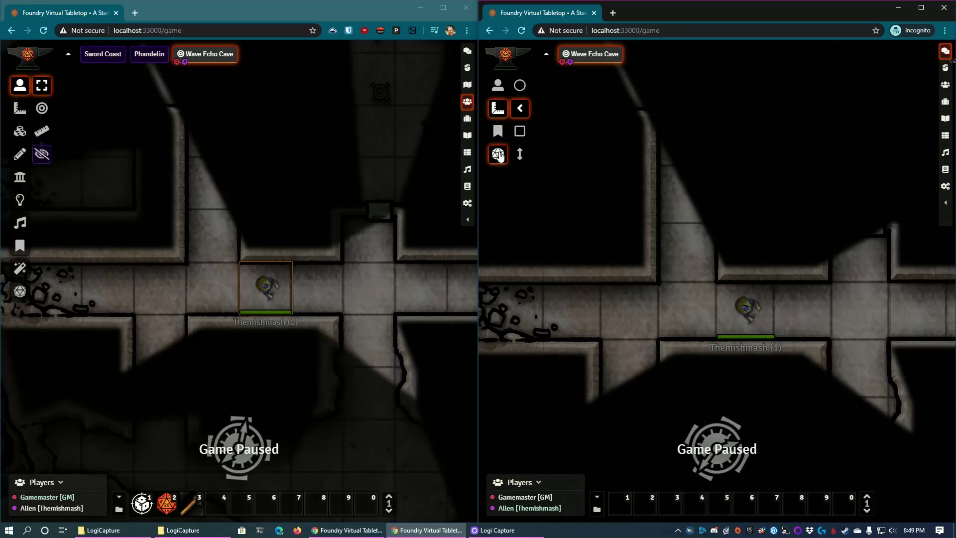
Step: Check the dice roller and Notes layer, return to token controls, and deselect to reveal the full map
{"action": "left_click", "coordinate": [498, 154]}
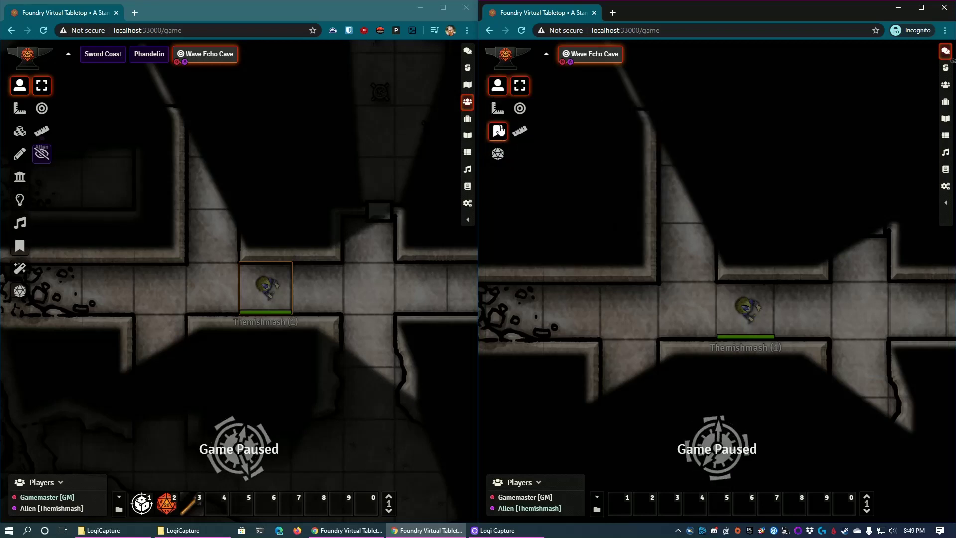
{"action": "left_click", "coordinate": [498, 131]}
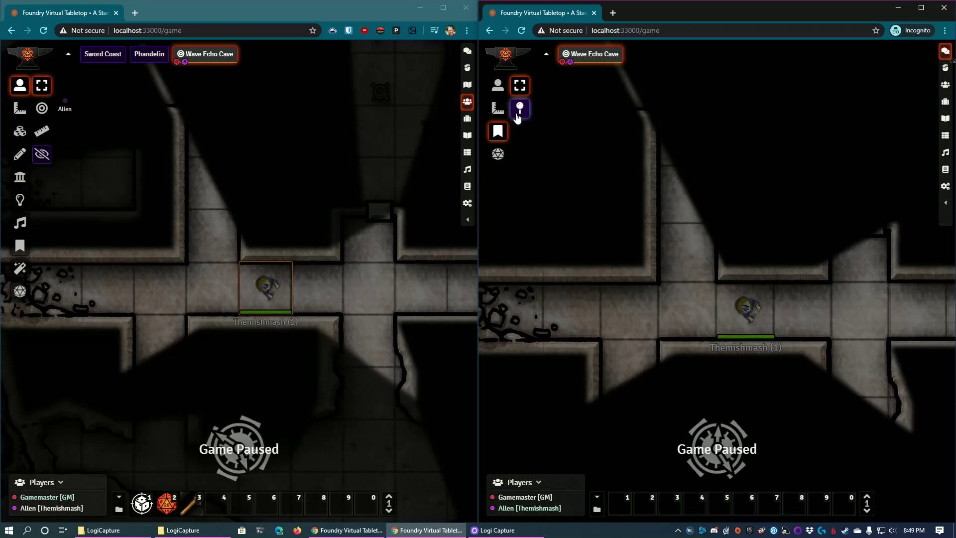
{"action": "left_click", "coordinate": [498, 87]}
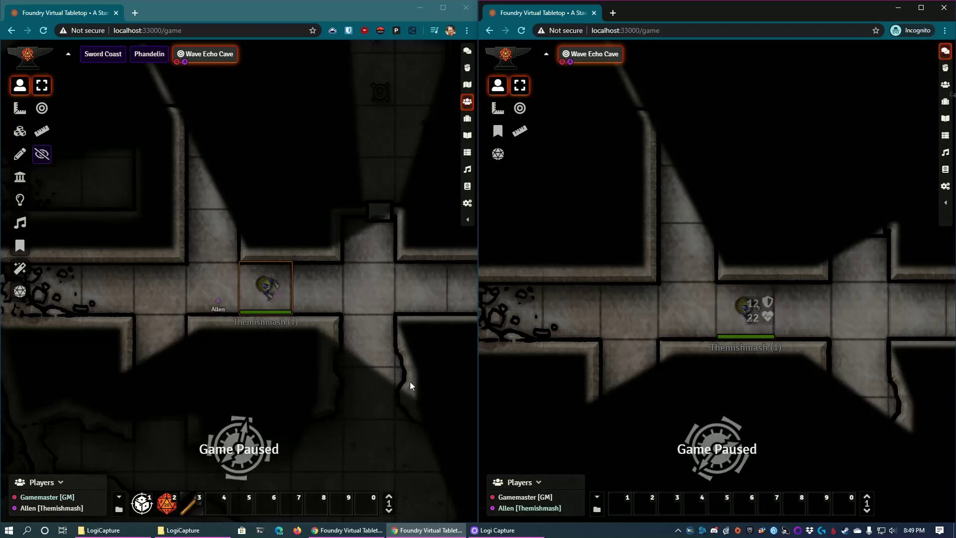
{"action": "left_click", "coordinate": [327, 306]}
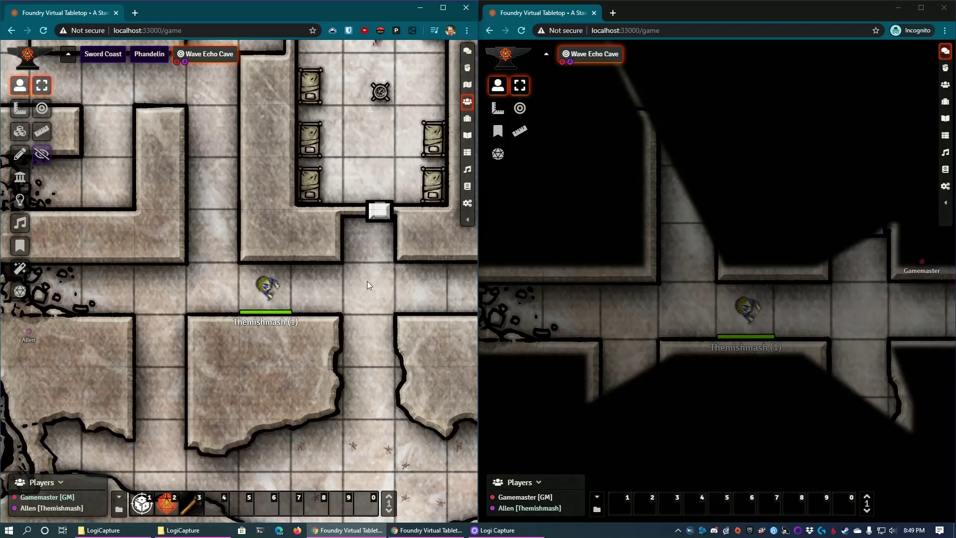
Step: Select Themishmash and move it right, diagonally down-right, then one square up
{"action": "left_click", "coordinate": [736, 316]}
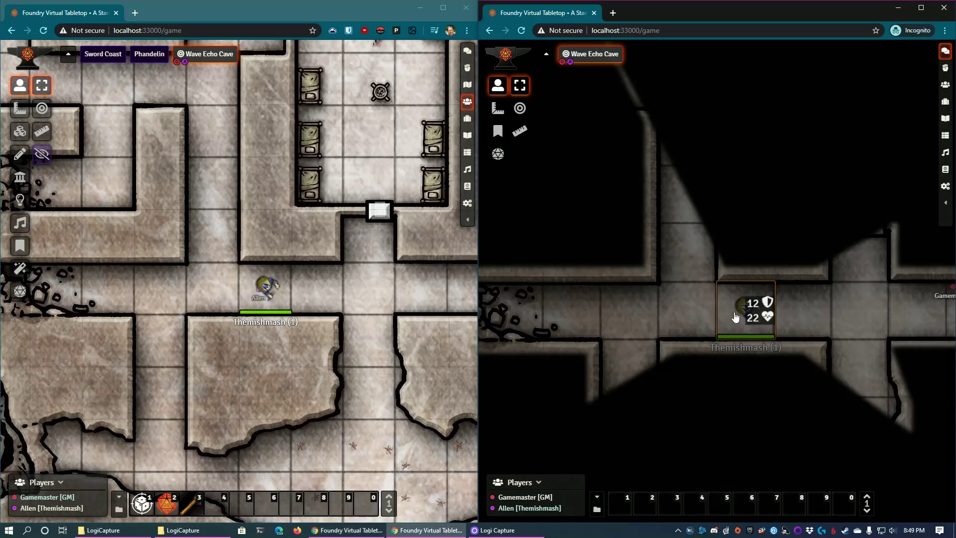
{"action": "key", "text": "Right"}
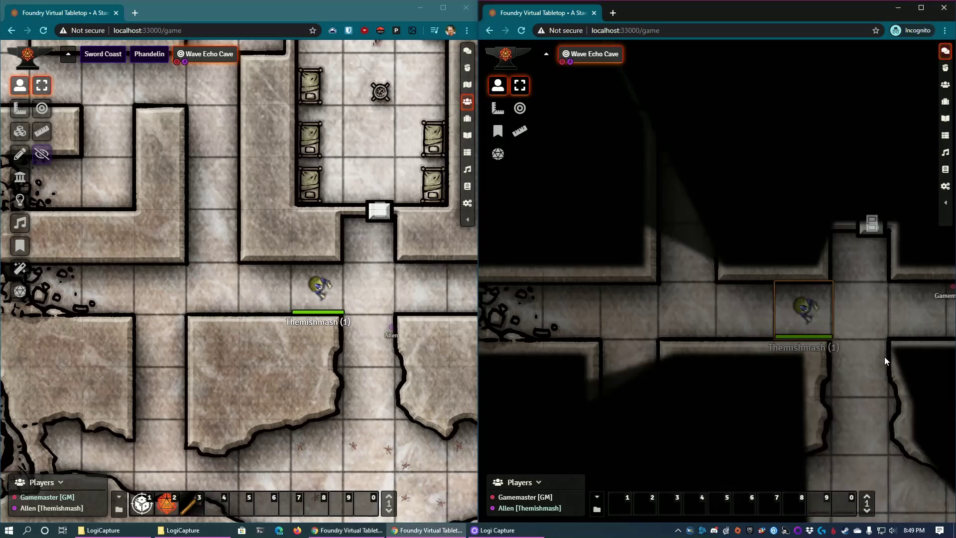
{"action": "key", "text": "Right"}
{"action": "key", "text": "Down"}
{"action": "key", "text": "Up"}
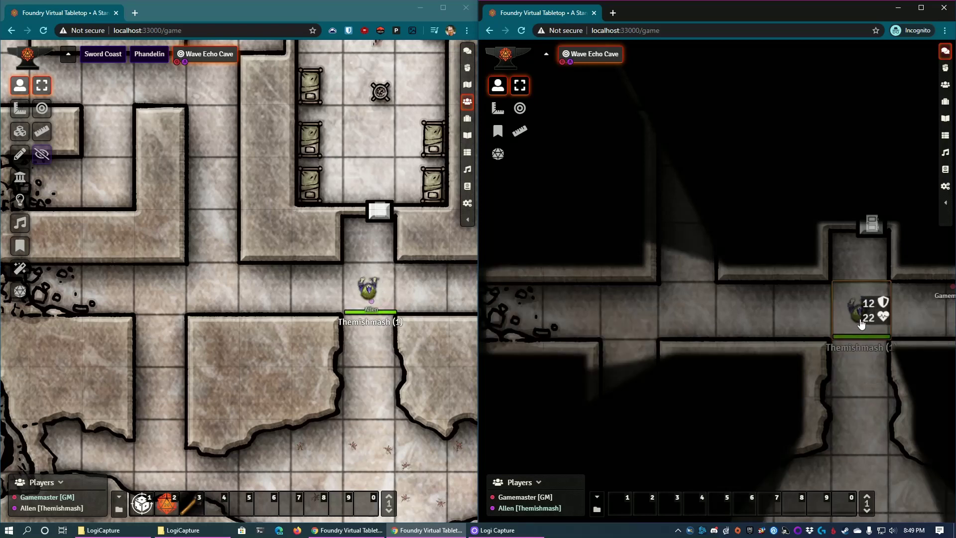
Step: Step Themishmash up into the door alcove and pan both views toward the room ahead
{"action": "left_click_drag", "start_coordinate": [924, 322], "coordinate": [709, 321]}
{"action": "key", "text": "Up"}
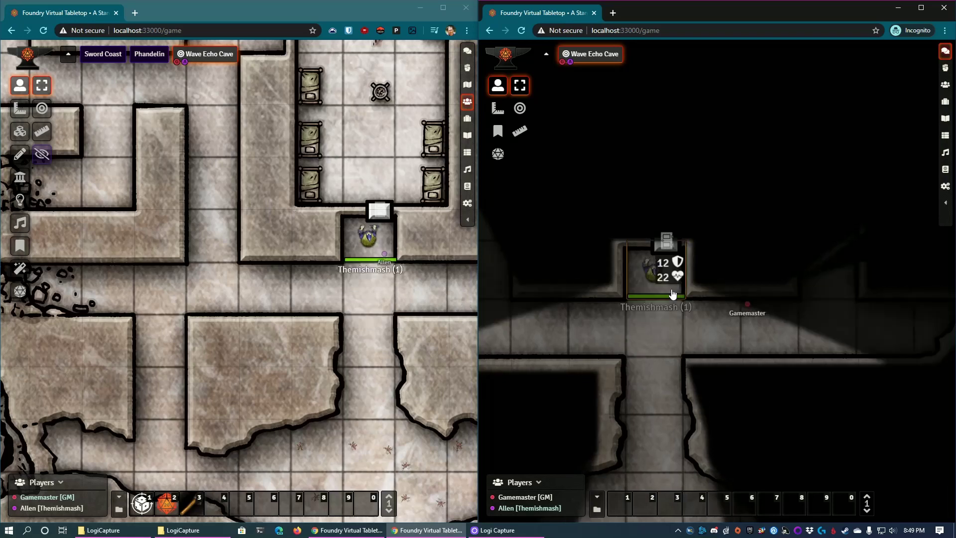
{"action": "left_click", "coordinate": [431, 240]}
{"action": "left_click_drag", "start_coordinate": [431, 240], "coordinate": [408, 384]}
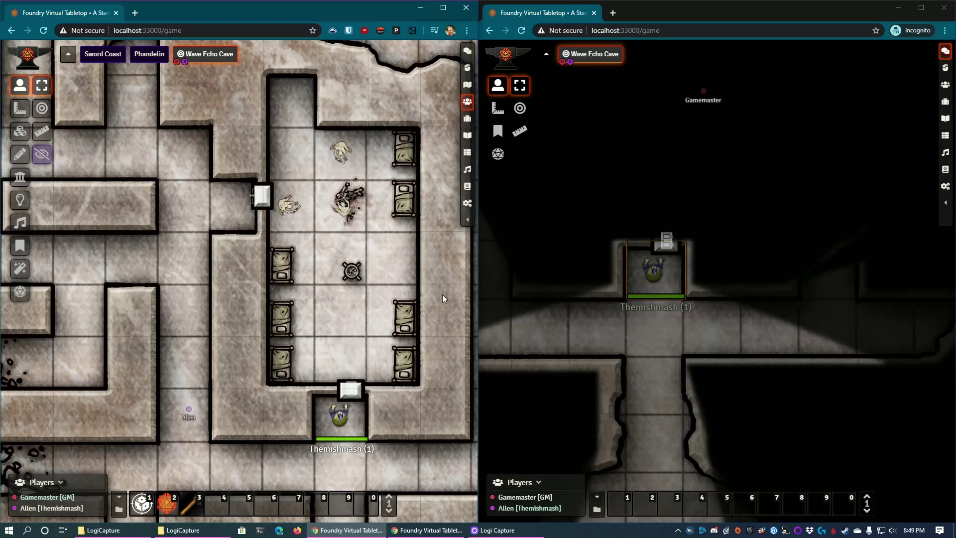
Step: Face Themishmash toward the door, open it, and move the token through into the bunk room
{"action": "key", "text": "Up"}
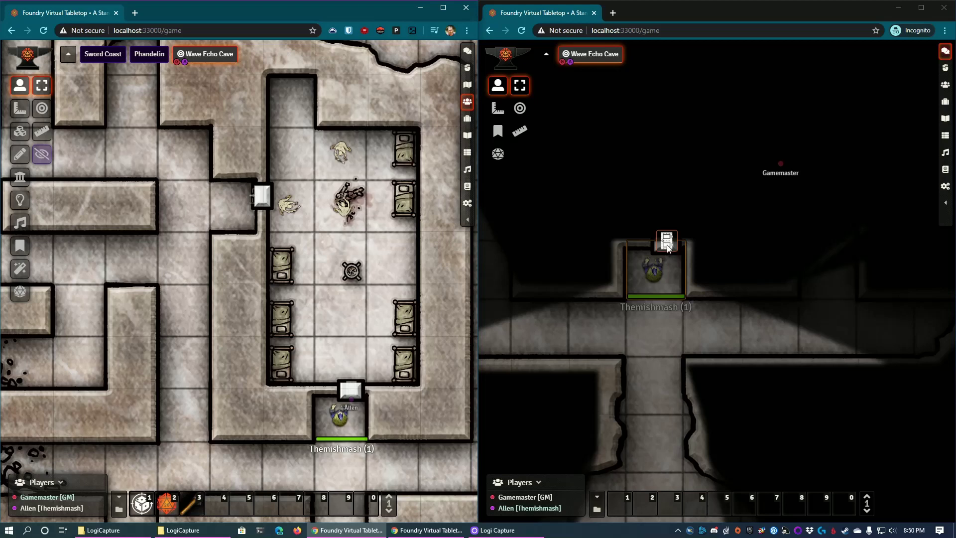
{"action": "left_click", "coordinate": [668, 248]}
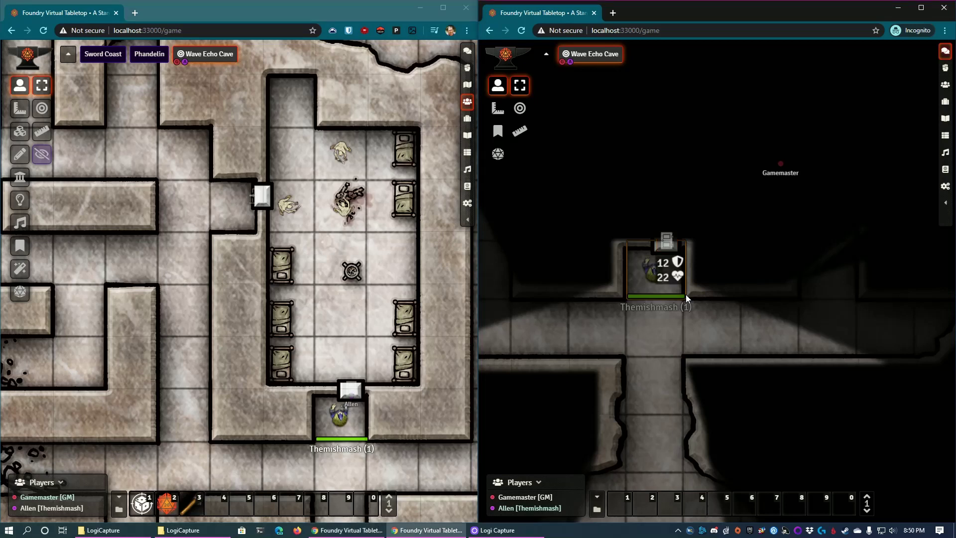
{"action": "left_click", "coordinate": [668, 245]}
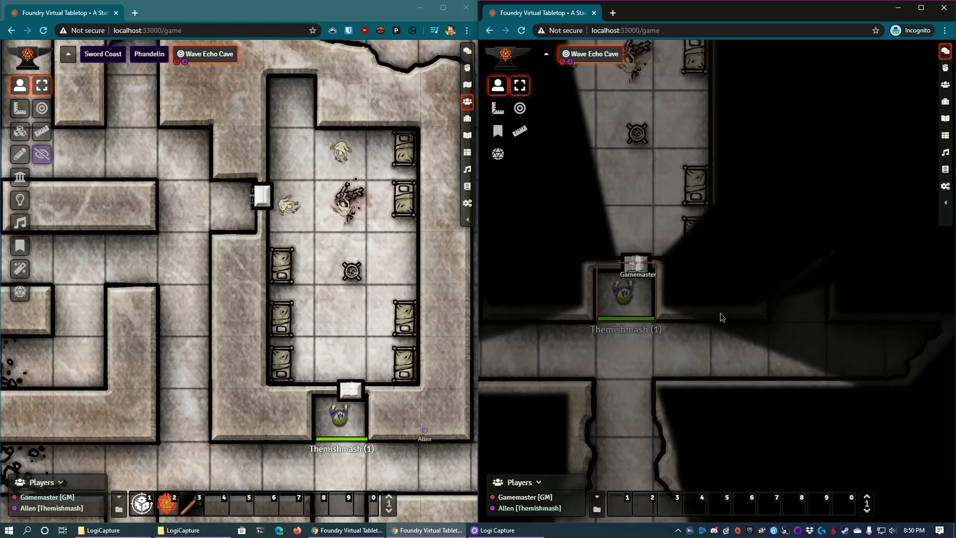
{"action": "key", "text": "Up"}
{"action": "key", "text": "Right"}
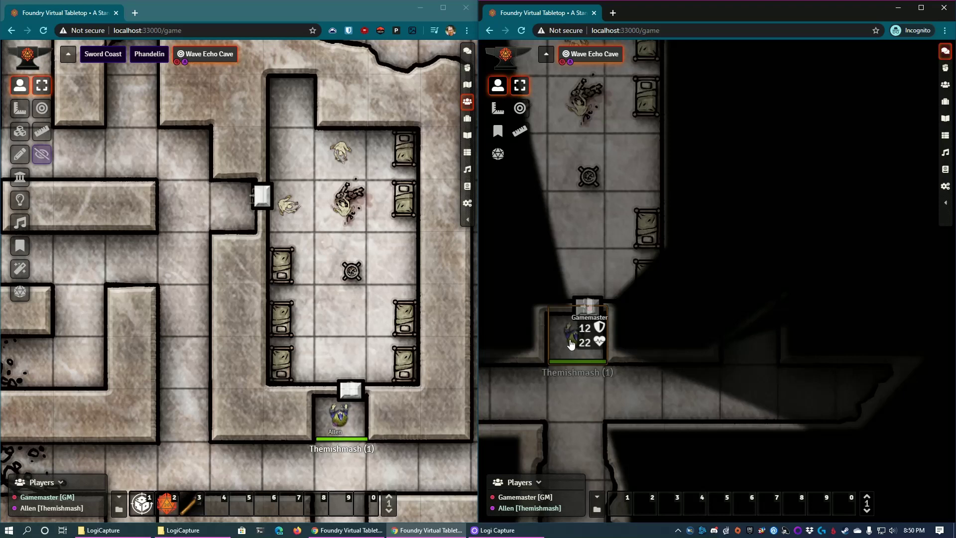
{"action": "key", "text": "Up"}
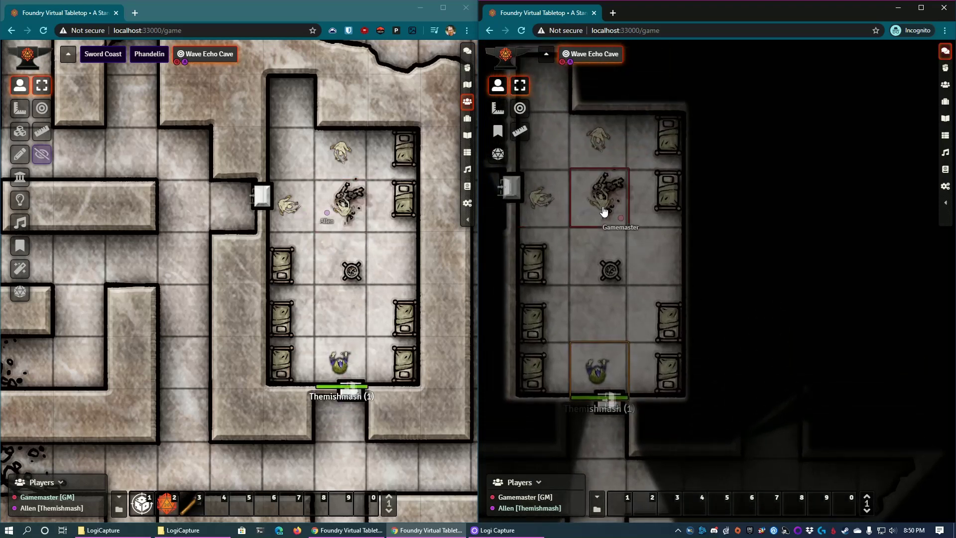
Step: Box-select the tokens in the room from the GM's window
{"action": "mouse_move", "coordinate": [335, 217]}
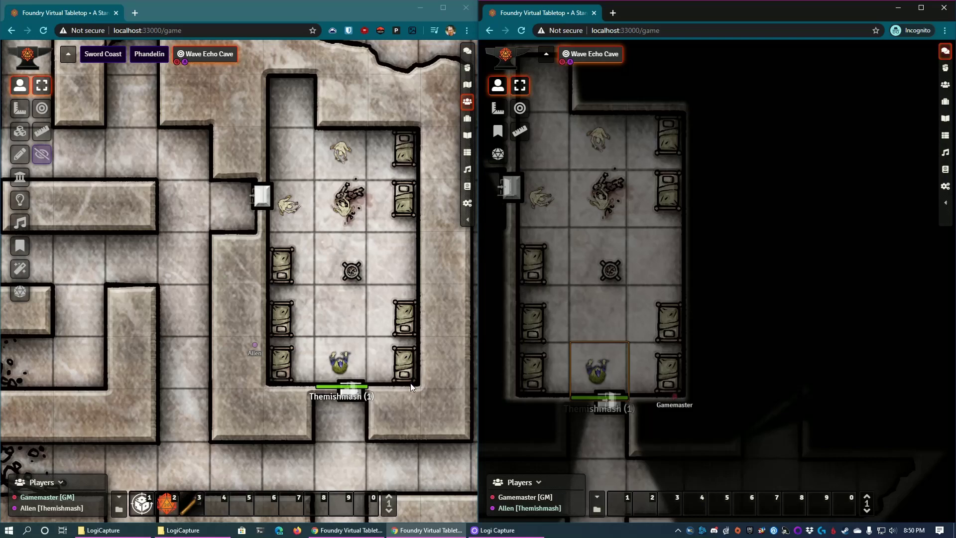
{"action": "left_click", "coordinate": [406, 405]}
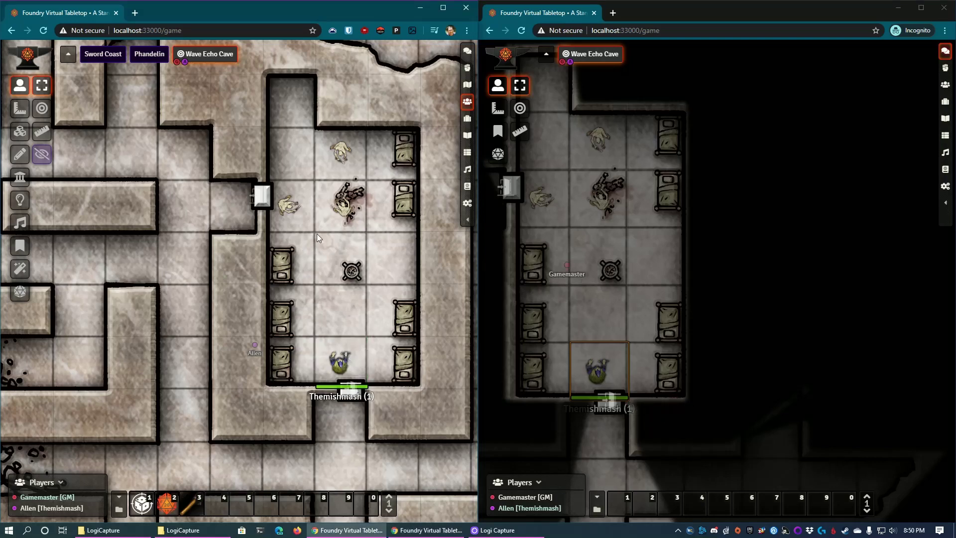
{"action": "left_click_drag", "start_coordinate": [246, 130], "coordinate": [413, 426]}
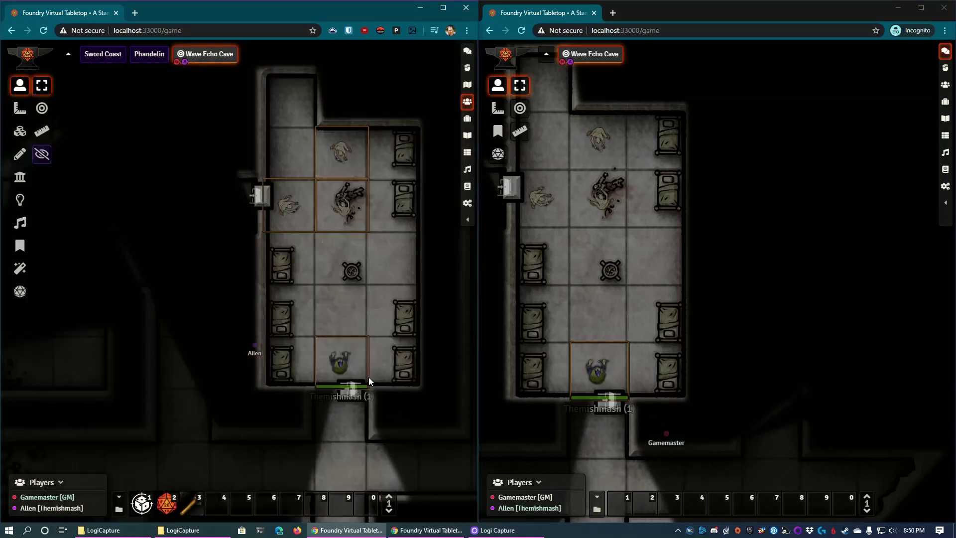
Step: Open and close Themishmash's Token HUD, then show the player's Combat Tracker with no encounter
{"action": "right_click", "coordinate": [351, 362]}
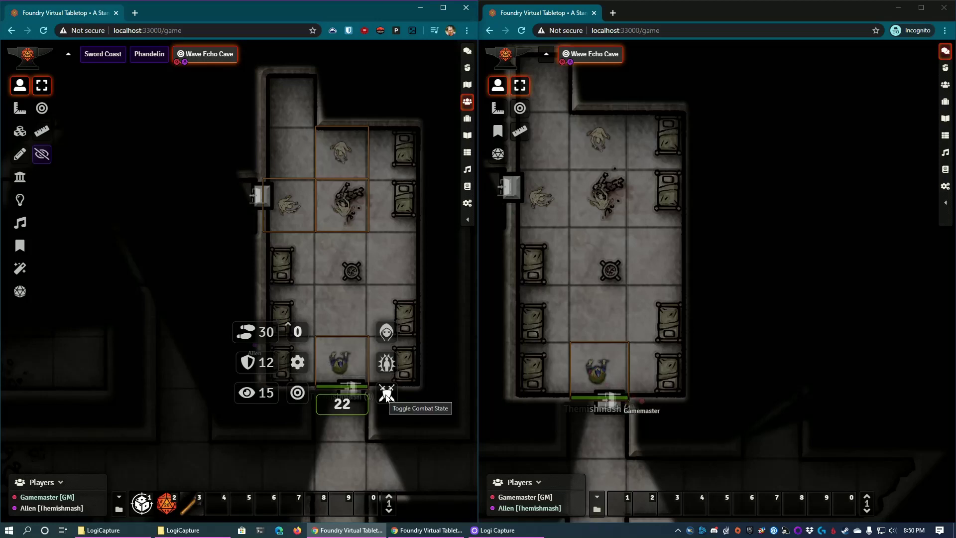
{"action": "left_click", "coordinate": [438, 312]}
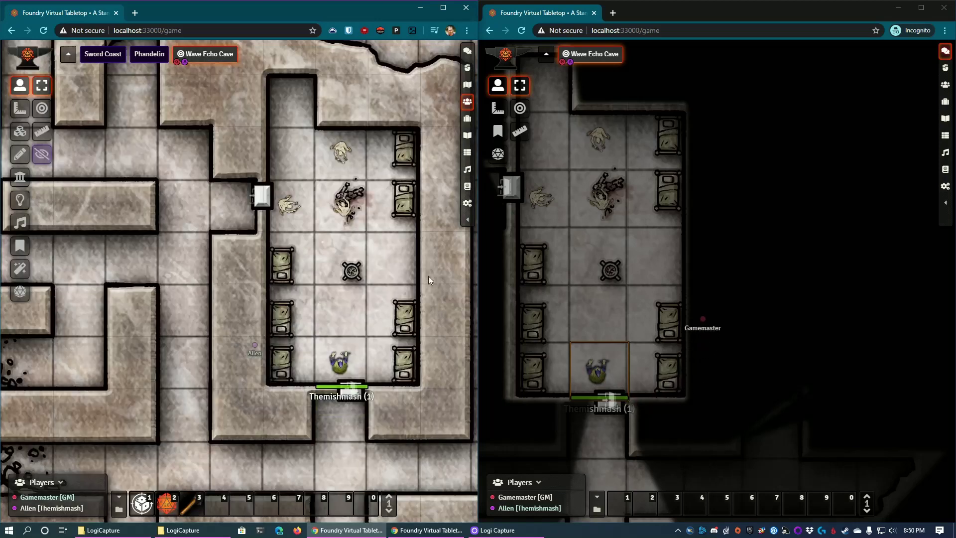
{"action": "left_click", "coordinate": [340, 366]}
{"action": "right_click", "coordinate": [340, 367]}
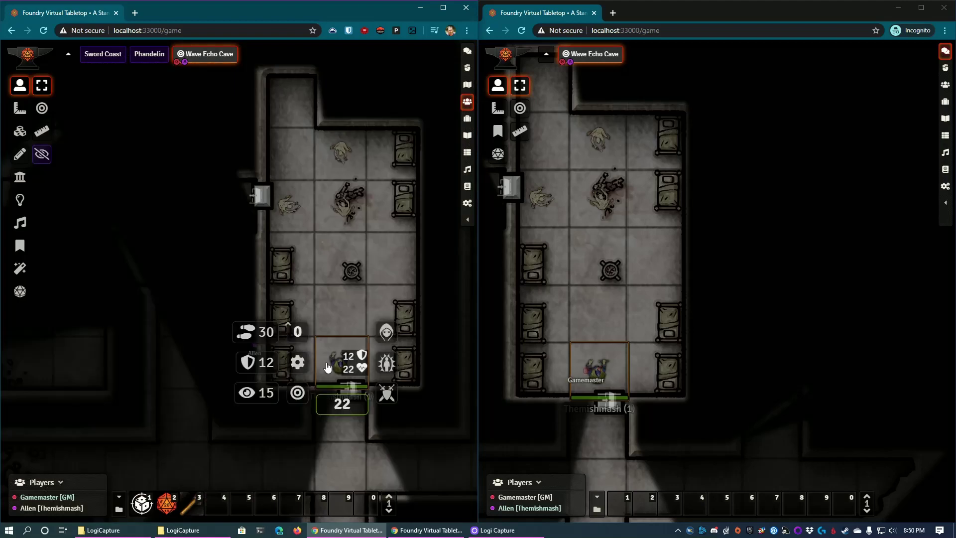
{"action": "left_click", "coordinate": [418, 324]}
{"action": "left_click", "coordinate": [945, 68]}
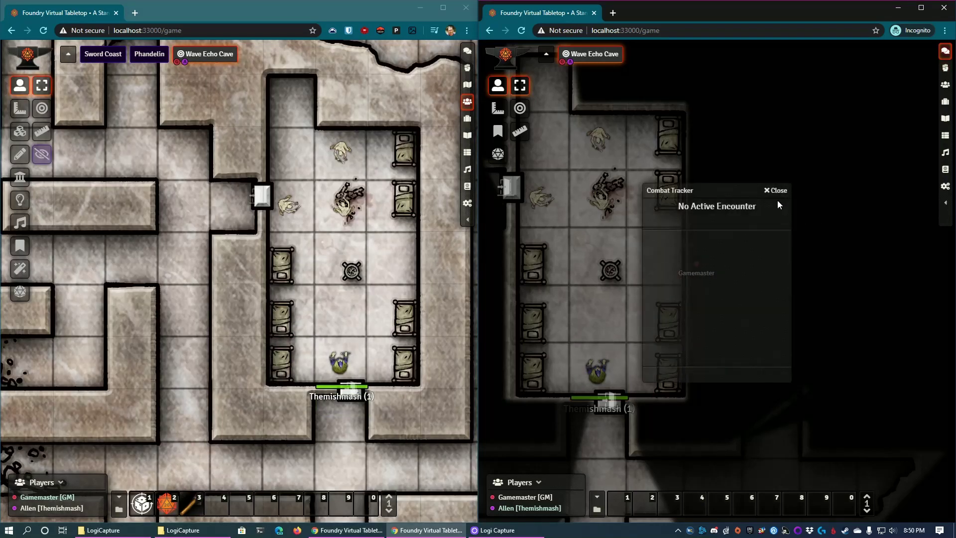
Step: Move the player's Combat Tracker to the top-right and pop out the GM's tracker at the top-left
{"action": "left_click_drag", "start_coordinate": [730, 192], "coordinate": [839, 71]}
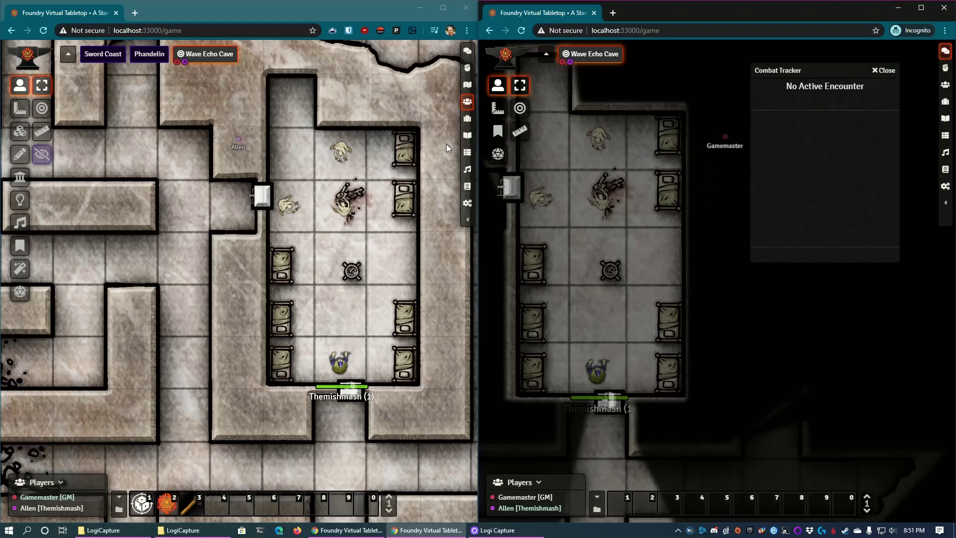
{"action": "right_click", "coordinate": [468, 73]}
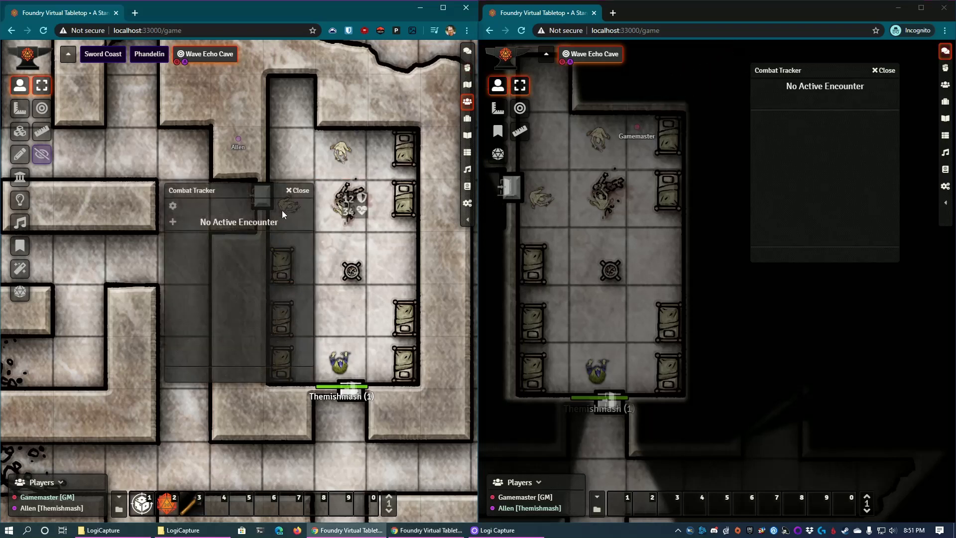
{"action": "left_click_drag", "start_coordinate": [241, 188], "coordinate": [187, 85]}
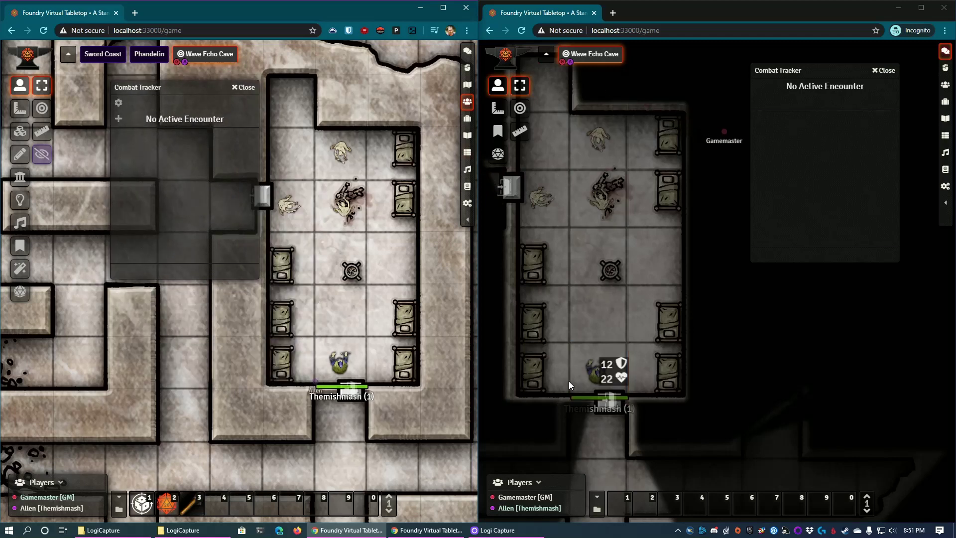
Step: Open Themishmash's token controls in the player view and box-select Themishmash and the Ghoul
{"action": "left_click", "coordinate": [587, 378]}
{"action": "right_click", "coordinate": [586, 379]}
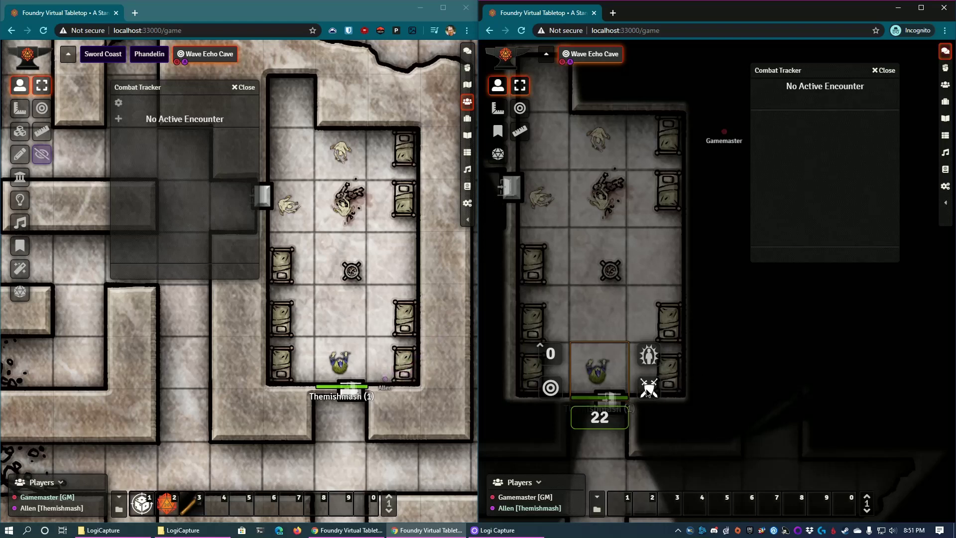
{"action": "mouse_move", "coordinate": [592, 380]}
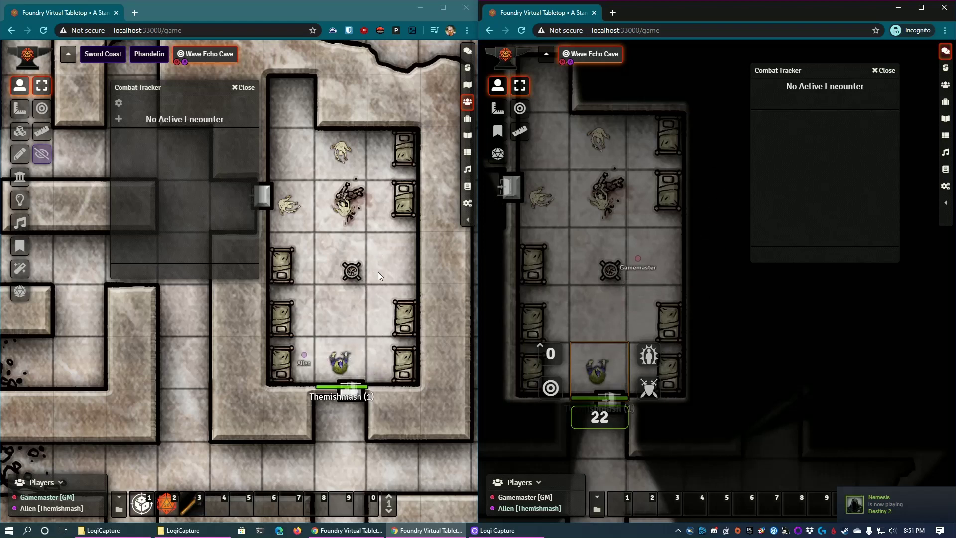
{"action": "left_click_drag", "start_coordinate": [423, 428], "coordinate": [324, 190]}
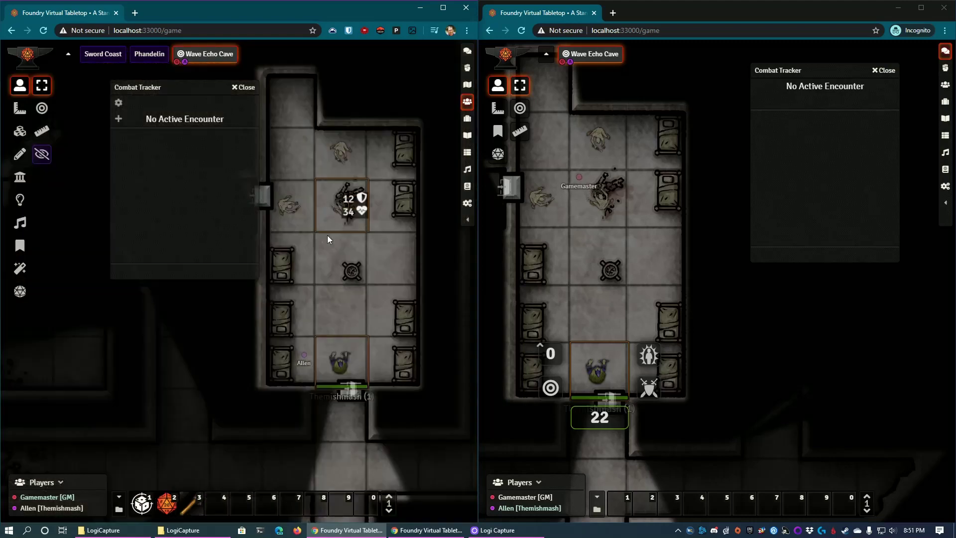
Step: Toggle combat state on the selected tokens, creating an encounter with Ghoul (4) and Themishmash (1)
{"action": "right_click", "coordinate": [334, 370]}
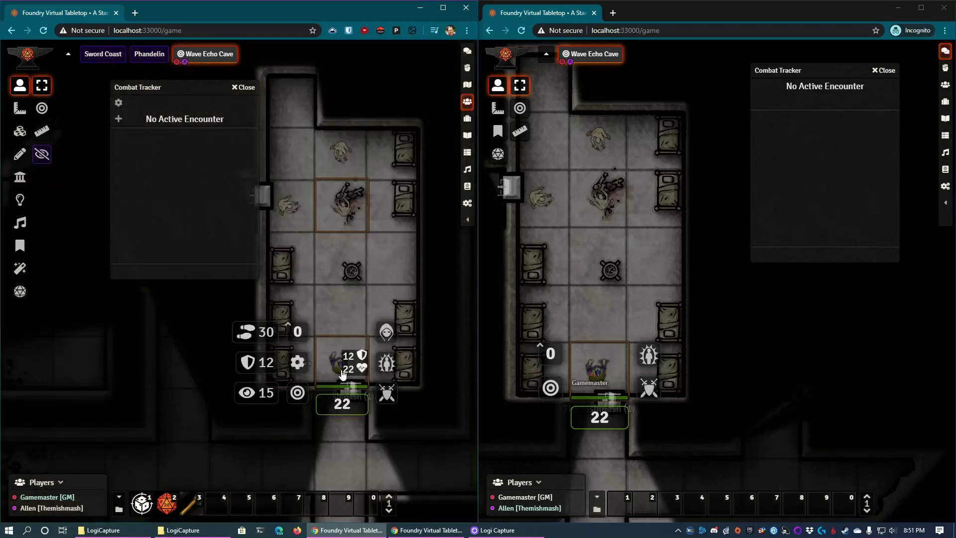
{"action": "left_click", "coordinate": [387, 393]}
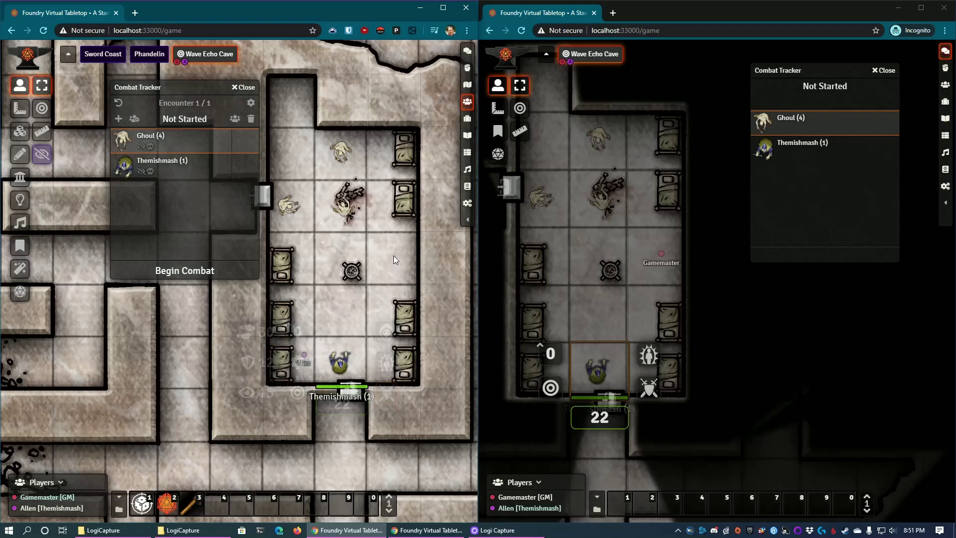
{"action": "left_click", "coordinate": [394, 257]}
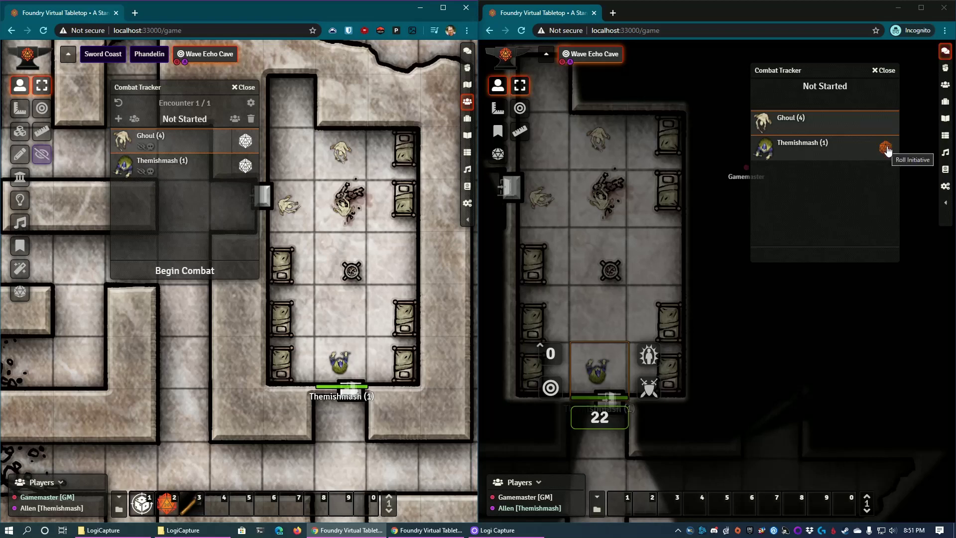
Step: Roll initiative for the Ghoul (10) and Themishmash (14), then nudge the GM's tracker slightly
{"action": "left_click", "coordinate": [243, 139]}
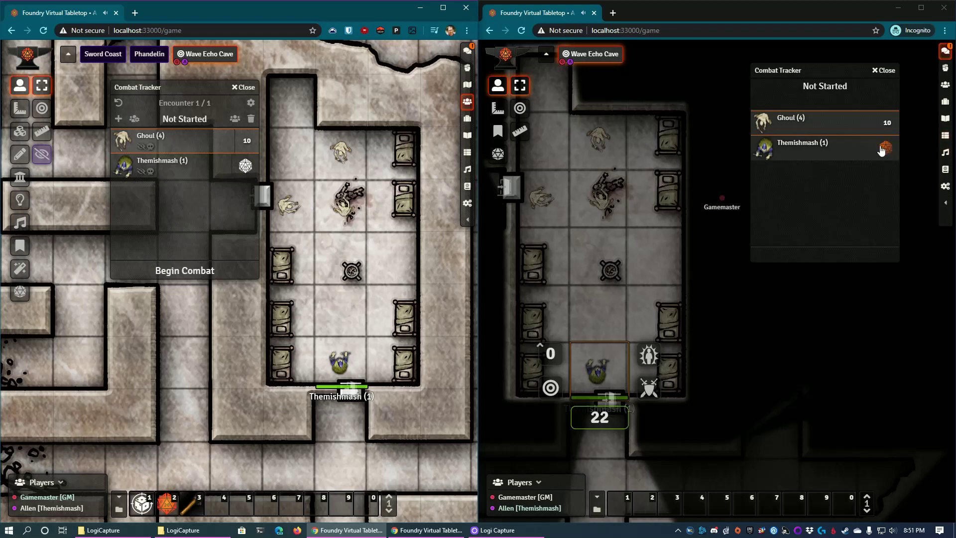
{"action": "left_click", "coordinate": [884, 148]}
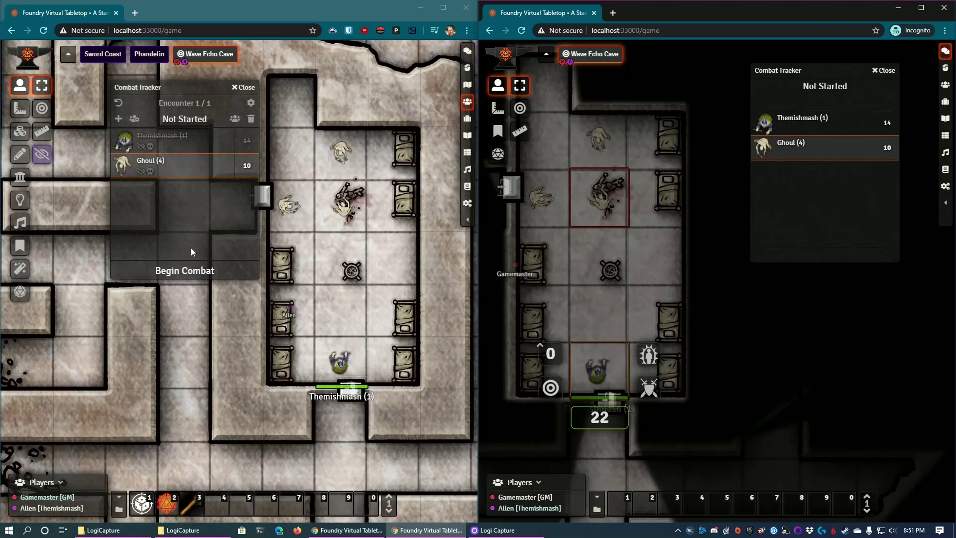
{"action": "left_click_drag", "start_coordinate": [181, 85], "coordinate": [190, 93]}
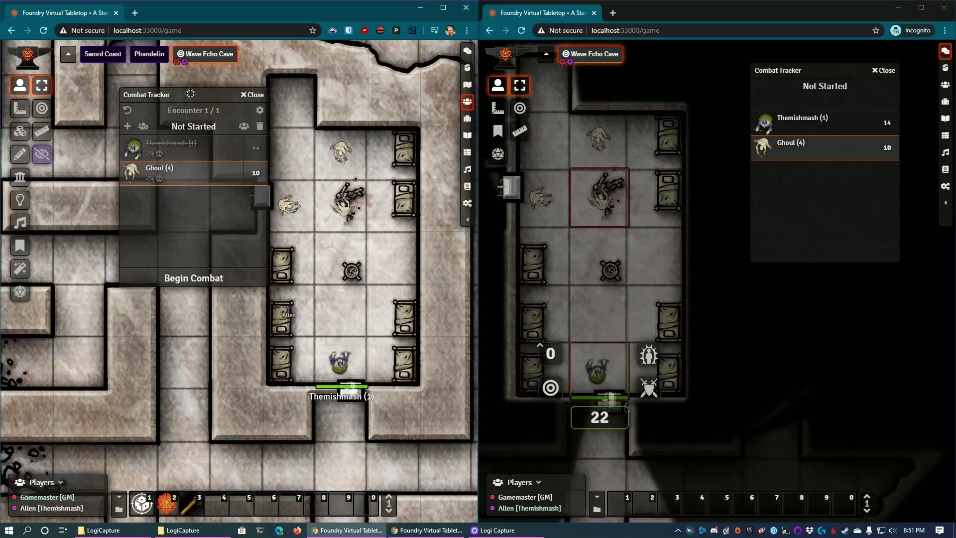
Step: Add a second empty encounter, delete it to return to Encounter 1/1, and open the tracker settings
{"action": "left_click", "coordinate": [127, 127]}
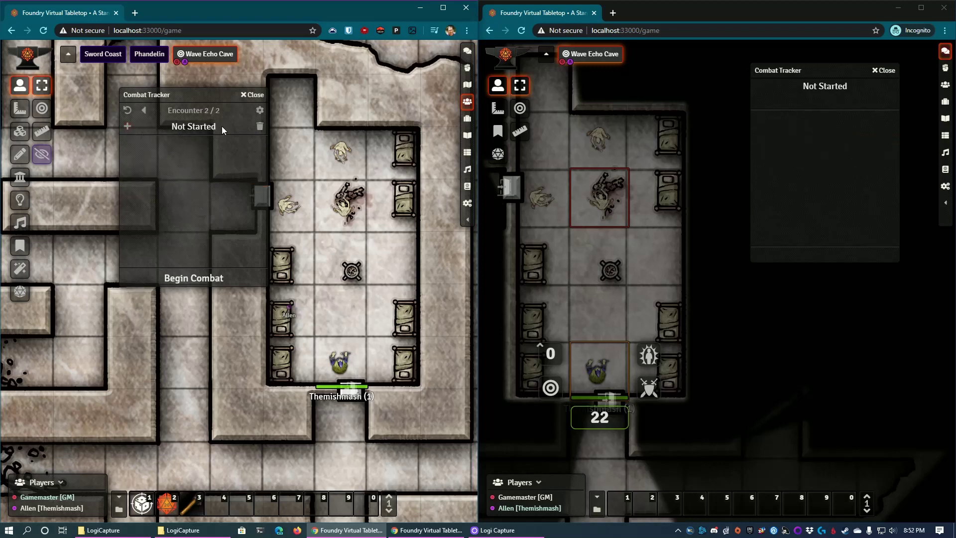
{"action": "left_click", "coordinate": [260, 127]}
{"action": "left_click", "coordinate": [169, 301]}
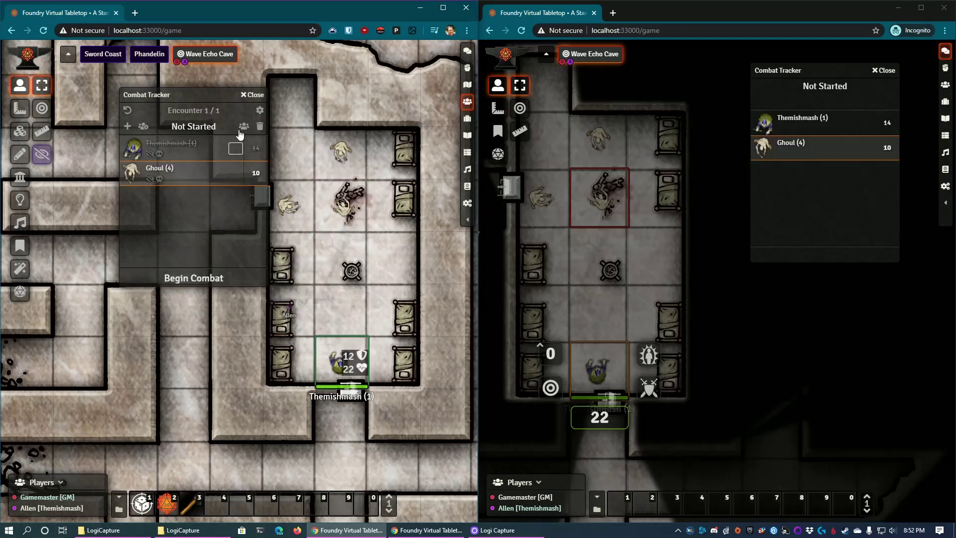
{"action": "left_click", "coordinate": [260, 110]}
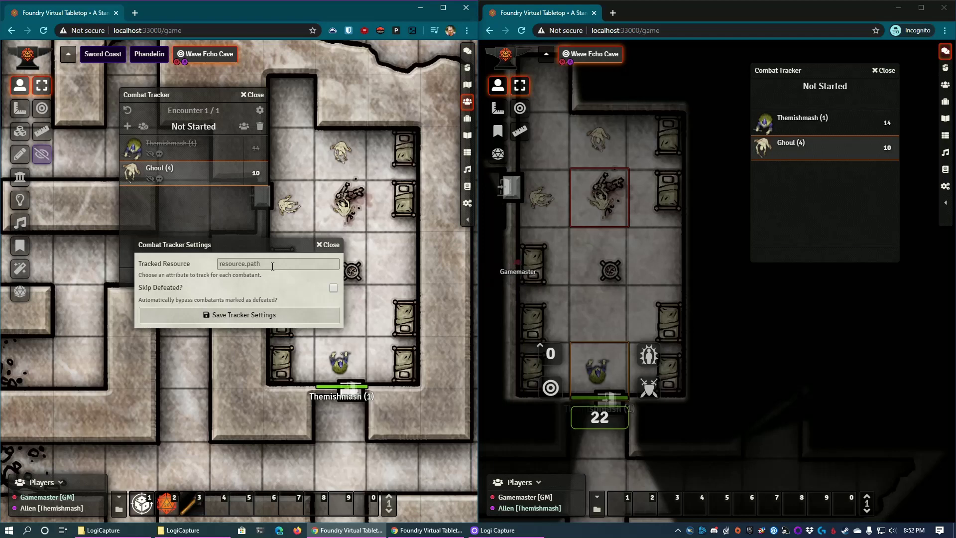
Step: Dismiss the Combat Tracker Settings, keeping the tracked resource and skip-defeated option as they were
{"action": "left_click_drag", "start_coordinate": [276, 246], "coordinate": [252, 286]}
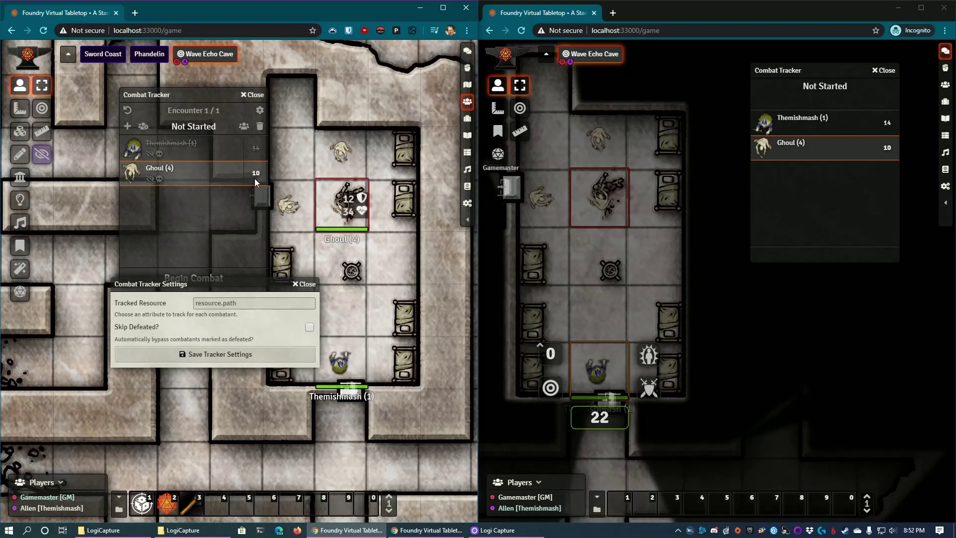
{"action": "left_click", "coordinate": [249, 302]}
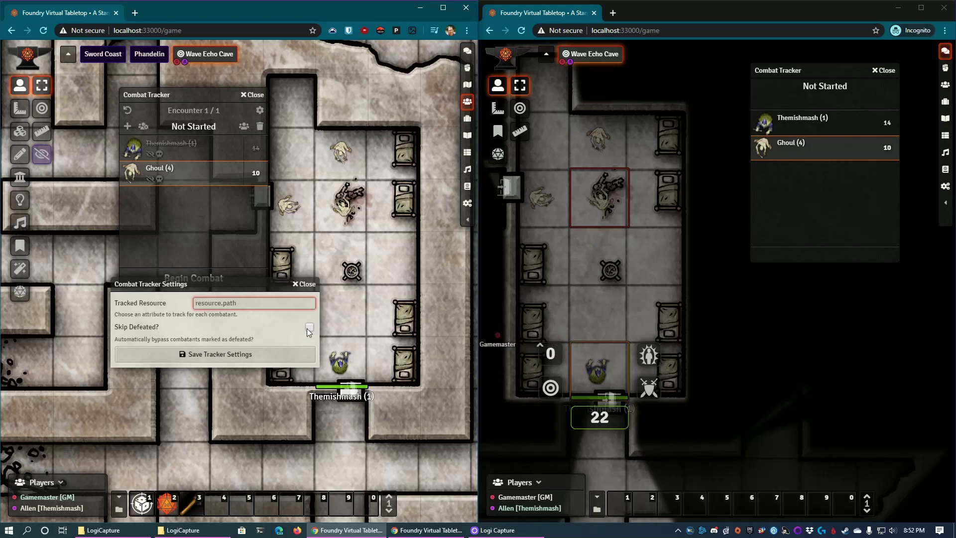
{"action": "left_click", "coordinate": [305, 285]}
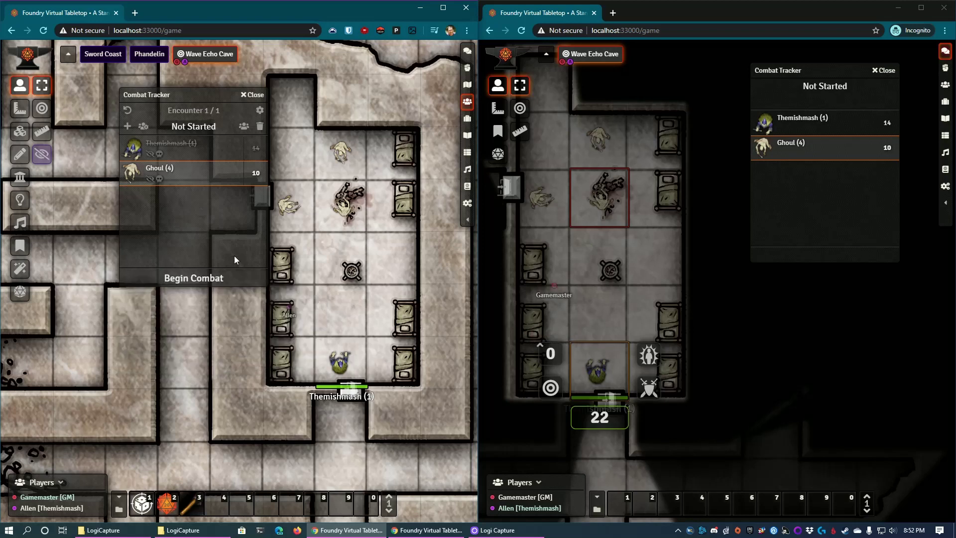
Step: Toggle player visibility off and back on for Themishmash and Ghoul (4)
{"action": "left_click", "coordinate": [150, 154]}
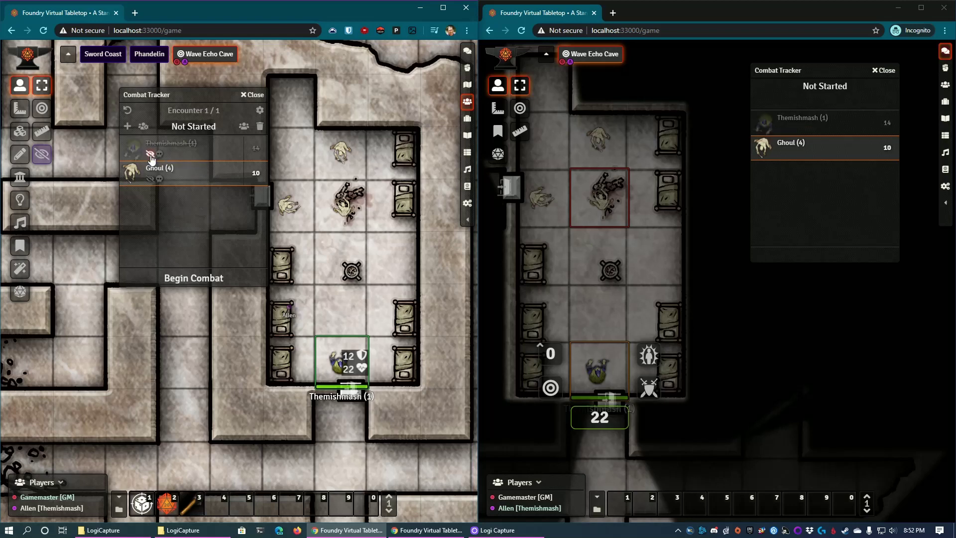
{"action": "left_click", "coordinate": [151, 156]}
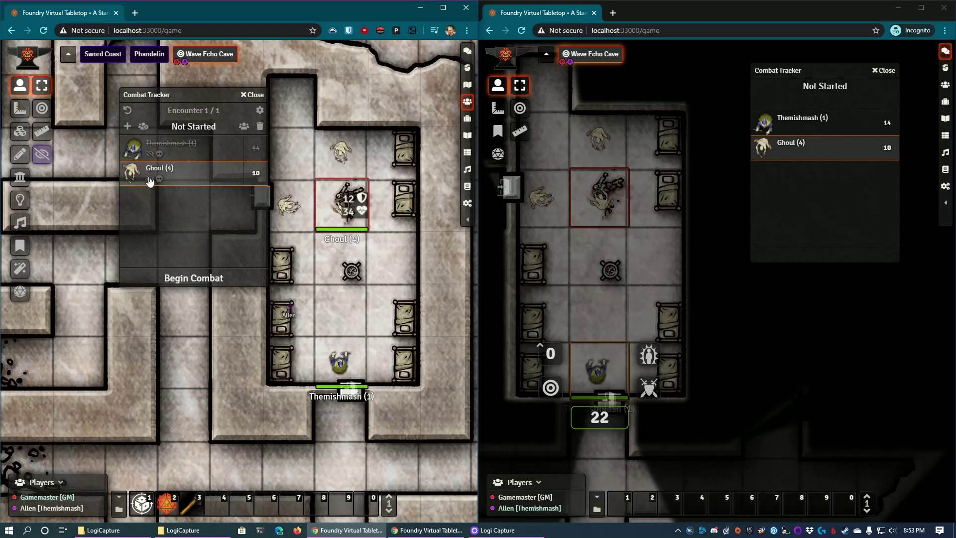
{"action": "left_click", "coordinate": [150, 180]}
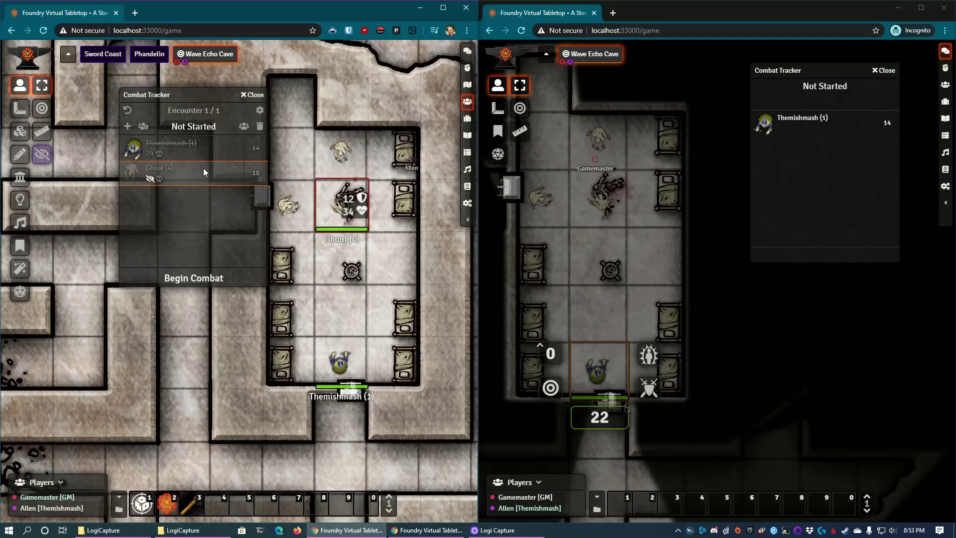
{"action": "left_click", "coordinate": [150, 180]}
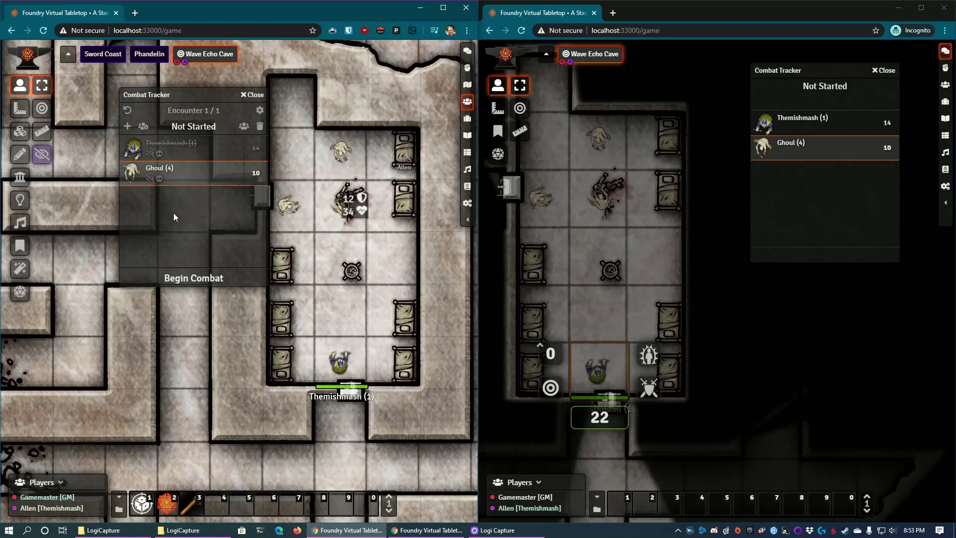
Step: Mark Ghoul (4) as defeated, then clear its defeated status
{"action": "left_click", "coordinate": [159, 178]}
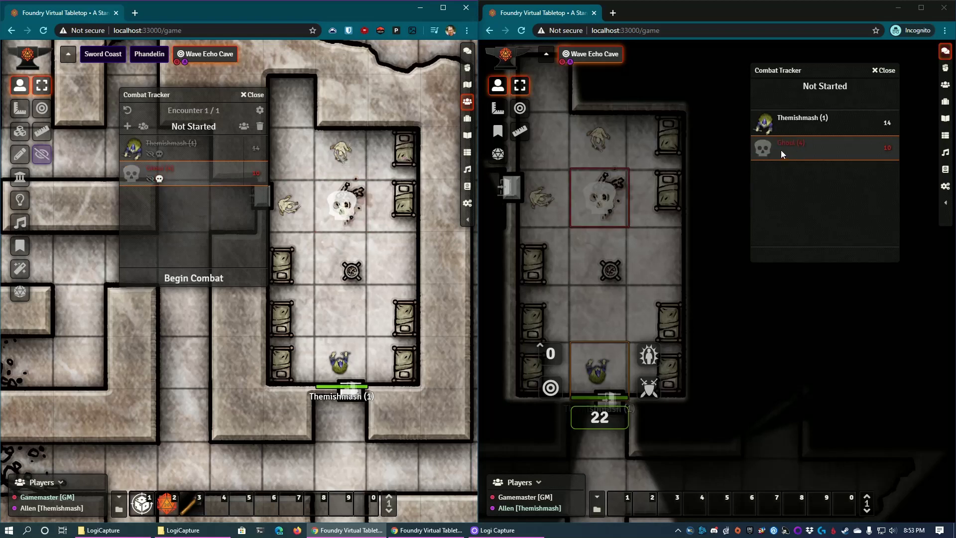
{"action": "mouse_move", "coordinate": [334, 215]}
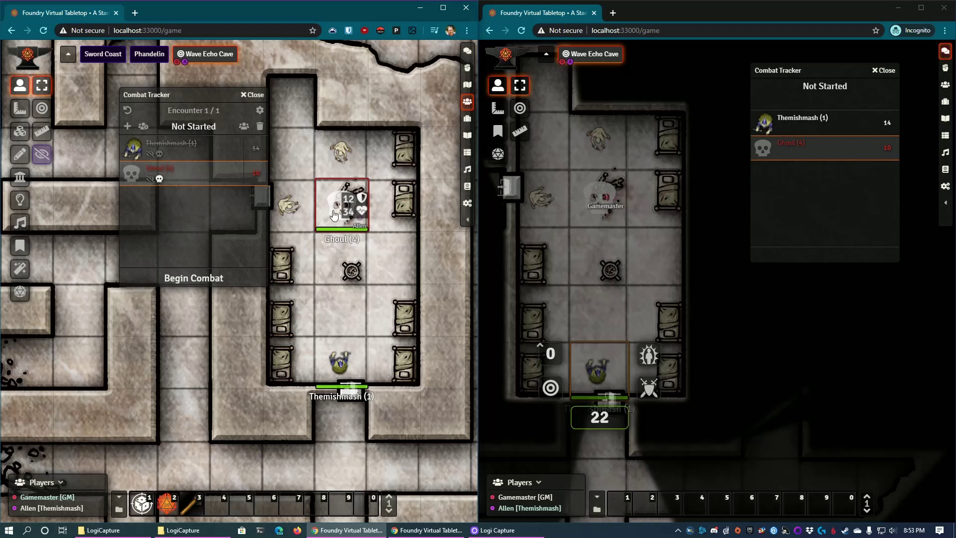
{"action": "left_click", "coordinate": [150, 179]}
Step: Reveal Ghoul (4) to the player and begin Combat Round 1 with Themishmash first
{"action": "left_click", "coordinate": [150, 180]}
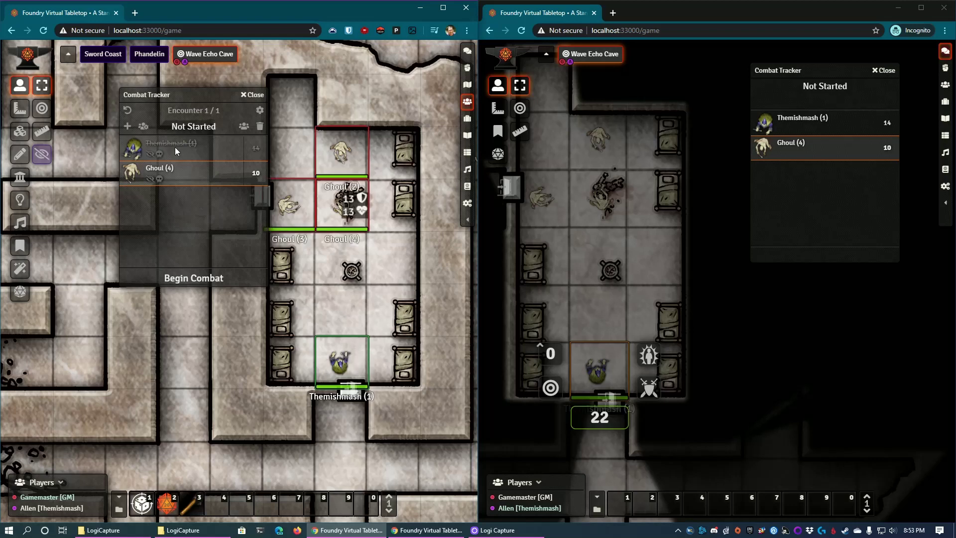
{"action": "left_click", "coordinate": [194, 278]}
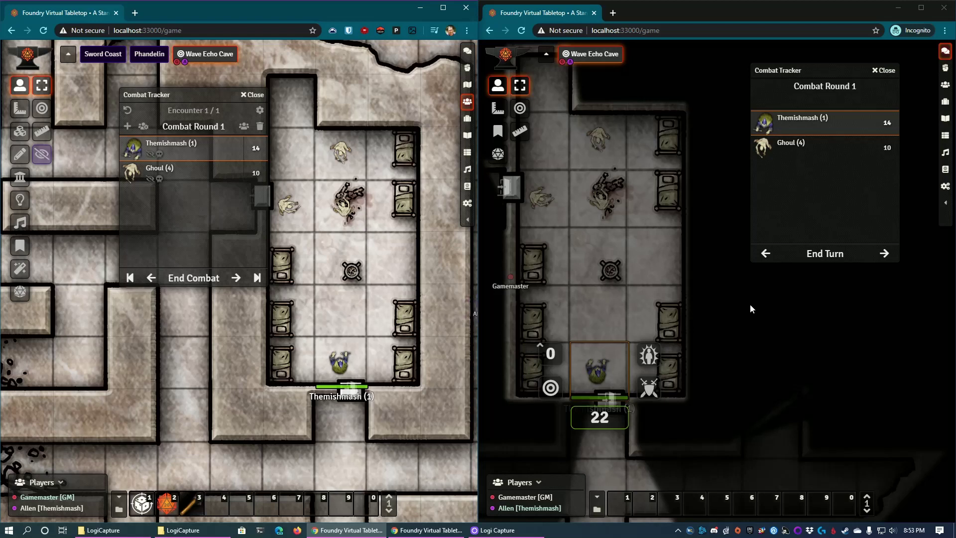
Step: Close Themishmash's token controls in the player view and zoom in on the room
{"action": "left_click", "coordinate": [602, 320]}
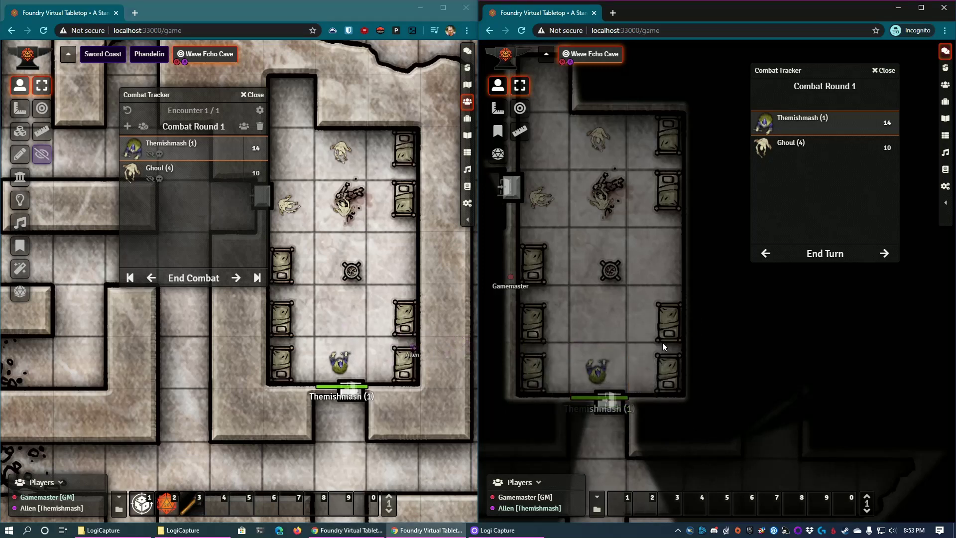
{"action": "scroll", "coordinate": [662, 343], "scroll_direction": "up", "scroll_amount": 1}
{"action": "scroll", "coordinate": [661, 341], "scroll_direction": "up", "scroll_amount": 4}
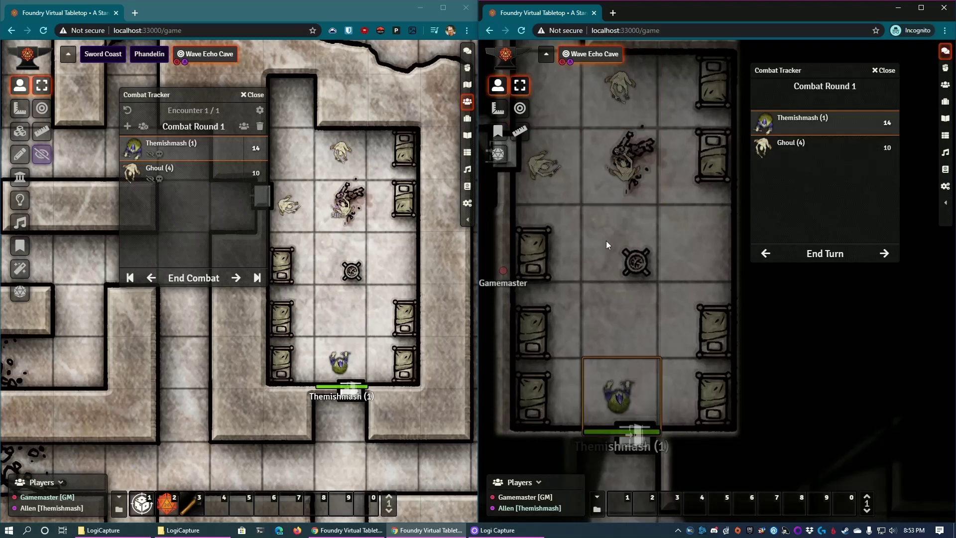
Step: Measure paths with the Ruler and move Themishmash 20 ft down to the room's lower edge
{"action": "left_click", "coordinate": [520, 132]}
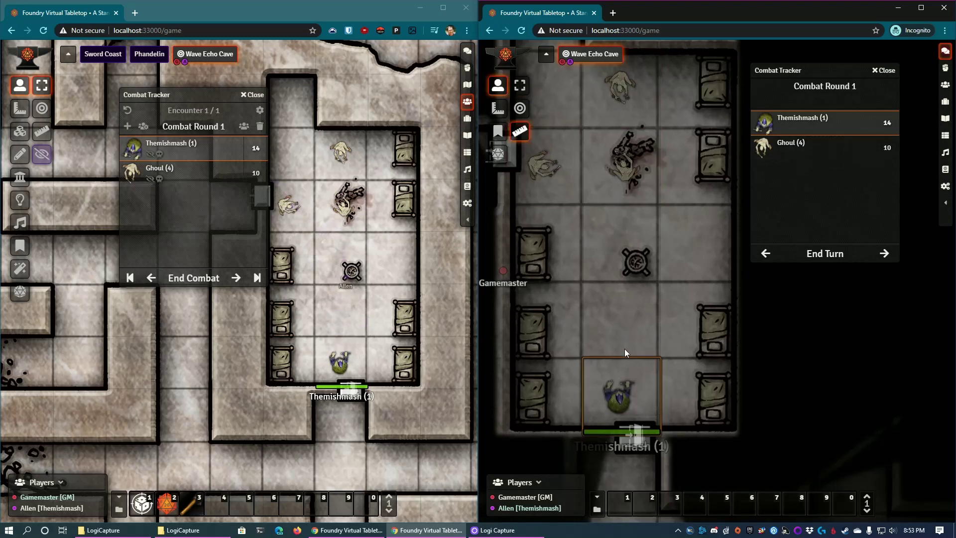
{"action": "left_click_drag", "start_coordinate": [620, 388], "coordinate": [593, 393]}
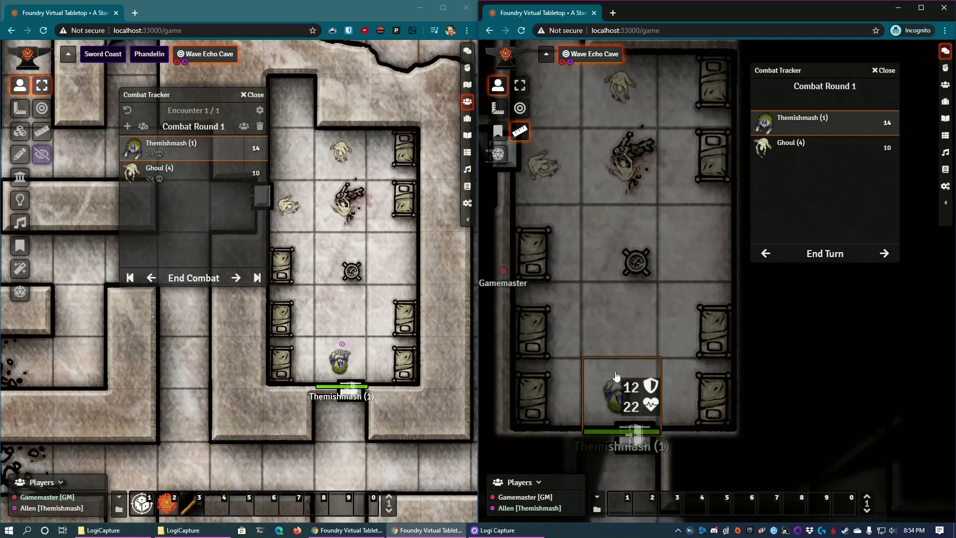
{"action": "mouse_move", "coordinate": [616, 376]}
{"action": "left_mouse_down"}
{"action": "mouse_move", "coordinate": [632, 334]}
{"action": "mouse_move", "coordinate": [672, 307]}
{"action": "mouse_move", "coordinate": [679, 256]}
{"action": "mouse_move", "coordinate": [617, 387]}
{"action": "left_mouse_up"}
{"action": "key", "text": "space"}
{"action": "key", "text": "space"}
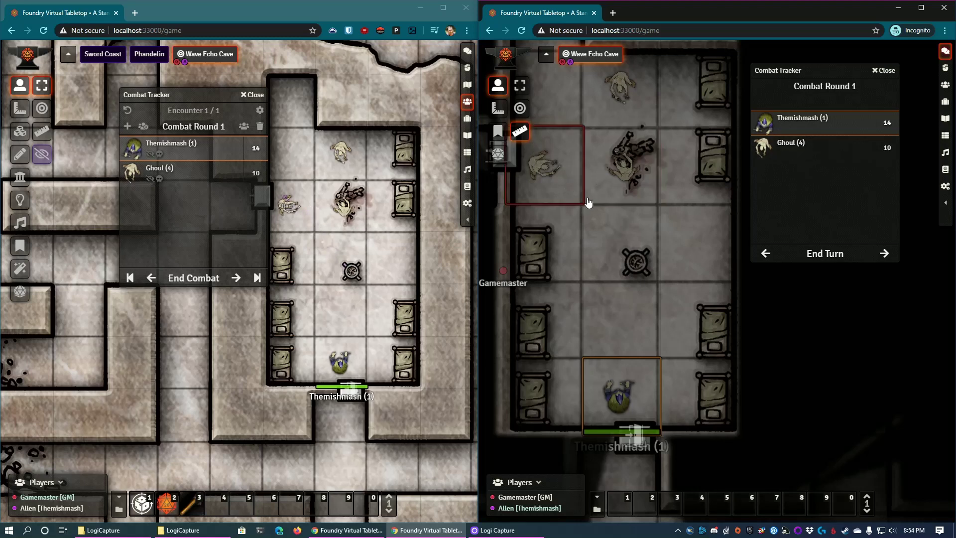
{"action": "left_click", "coordinate": [521, 109]}
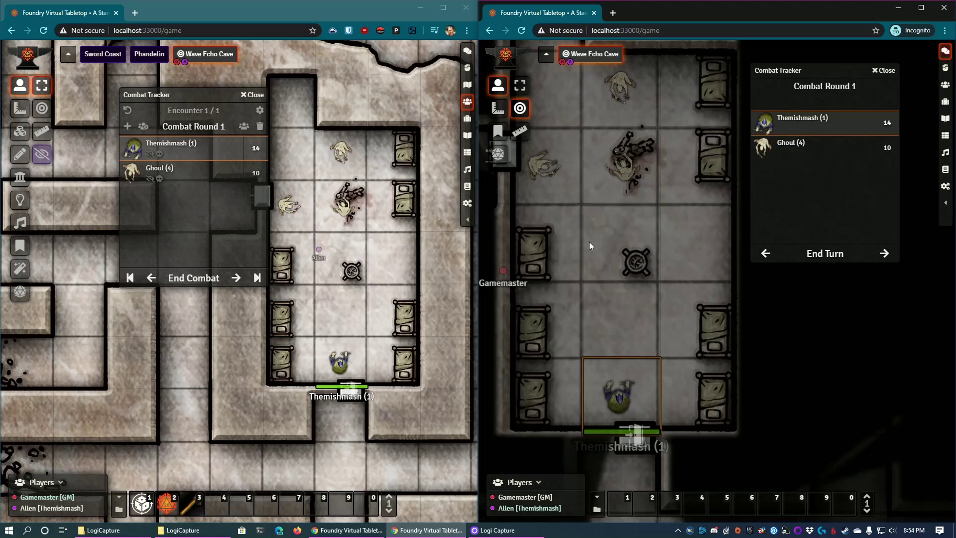
Step: Target the top-row ghoul instead of the doorway ghoul, then recentre the GM map
{"action": "left_click", "coordinate": [542, 168]}
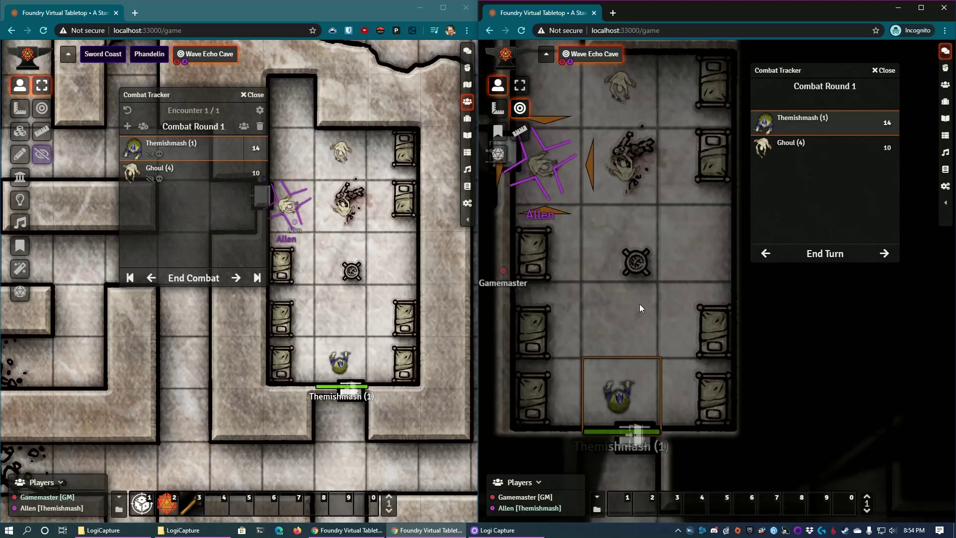
{"action": "left_click", "coordinate": [608, 241]}
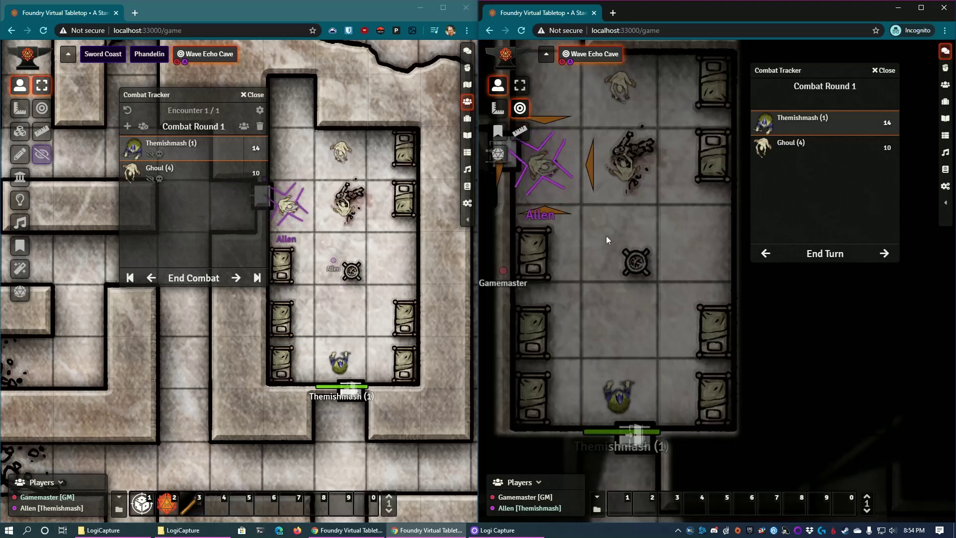
{"action": "left_click", "coordinate": [520, 109]}
{"action": "left_click", "coordinate": [623, 159]}
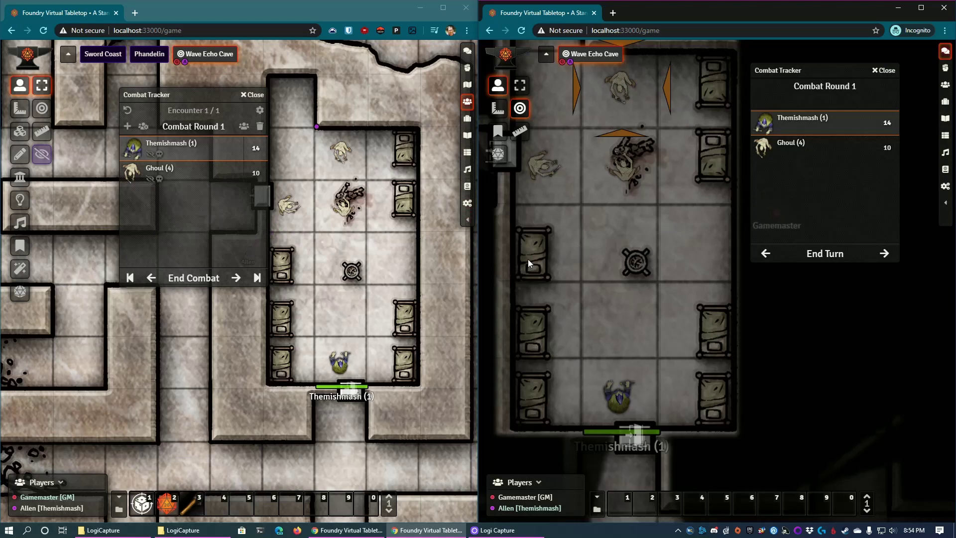
{"action": "left_click_drag", "start_coordinate": [344, 213], "coordinate": [380, 256]}
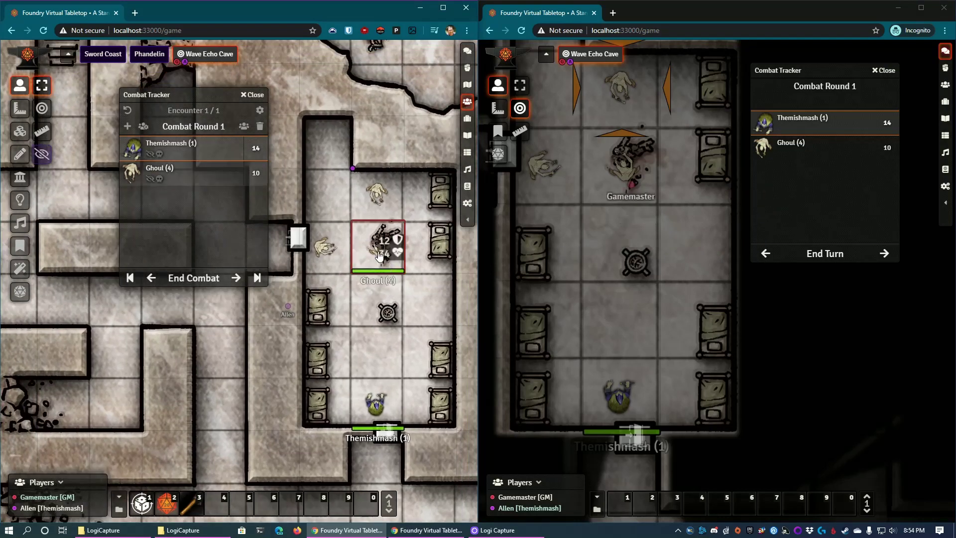